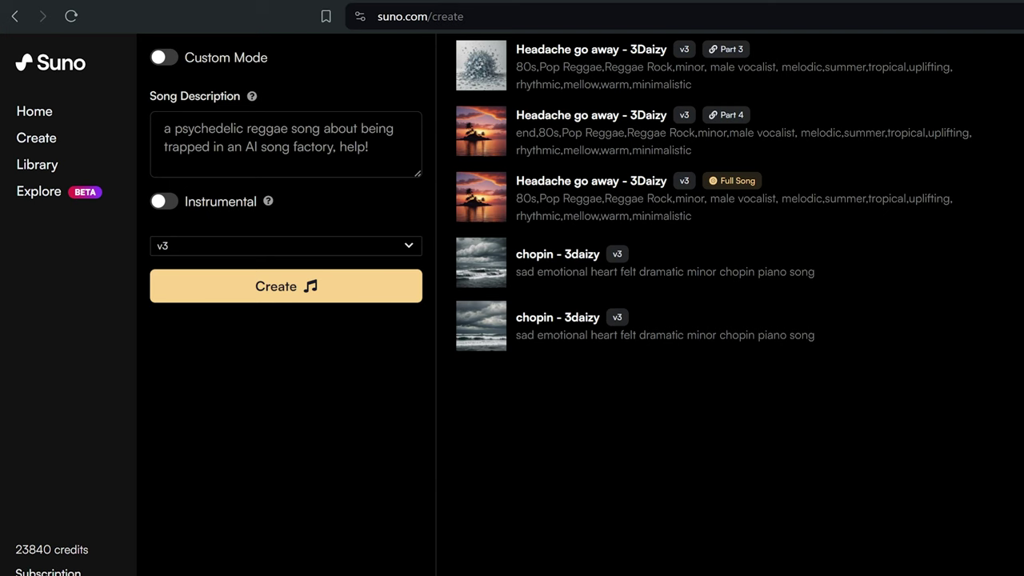
Turn on Custom Mode and enter the [instrumental intro] and [verse 1] tags in Lyrics
left_click(164, 57)
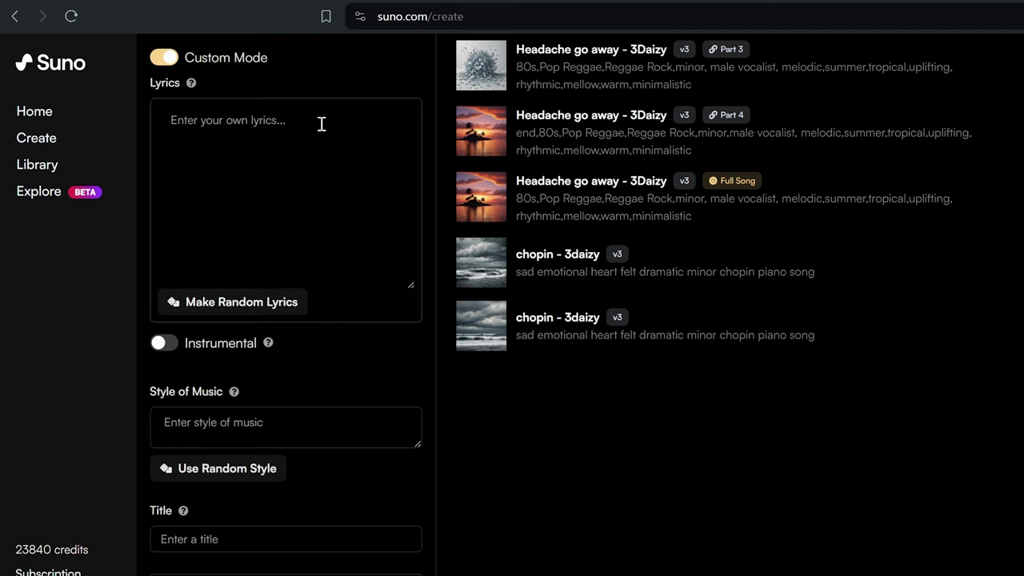
left_click(320, 126)
type("[instrumental intro]")
key("Return")
key("Return")
type("[verse 1]")
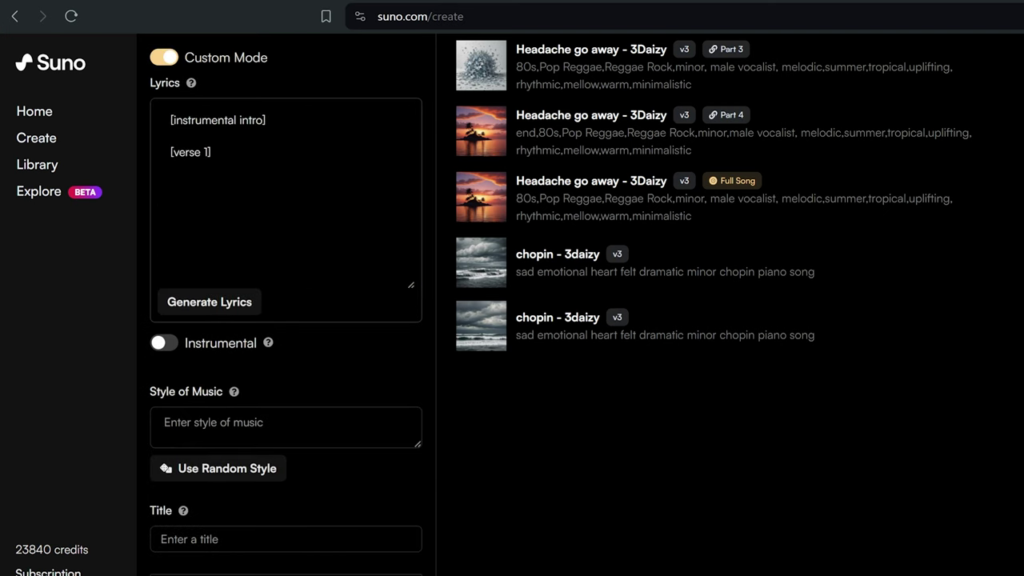
Paste the four-line first verse under the [verse 1] tag
left_click(232, 185)
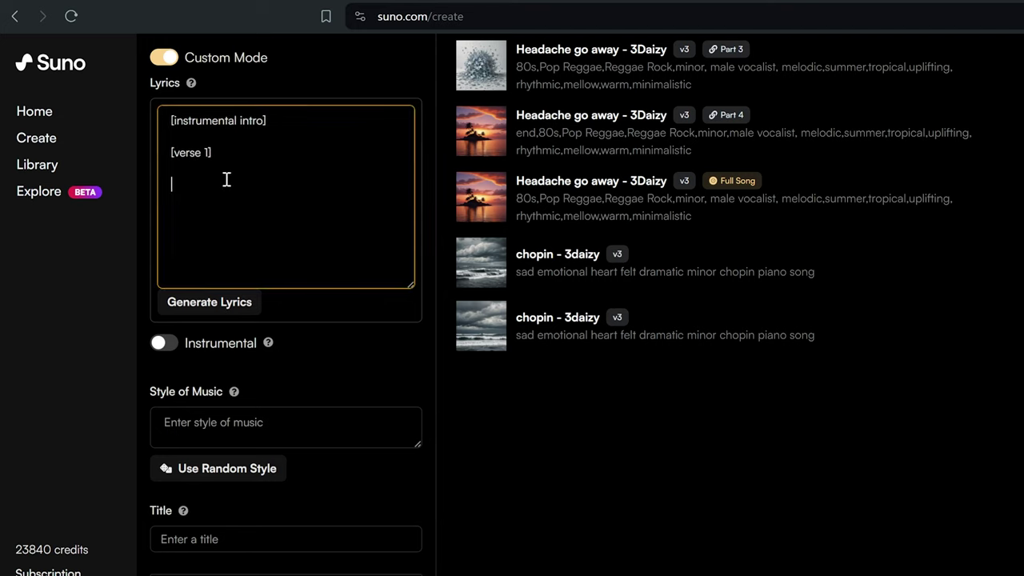
left_click(201, 167)
type("Wake up to the sunrise, light fills the sky Chase down your dreams, don’t let them pass by Every step you take, leads to something new Believe in yourself, there’s nothing you can’t do")
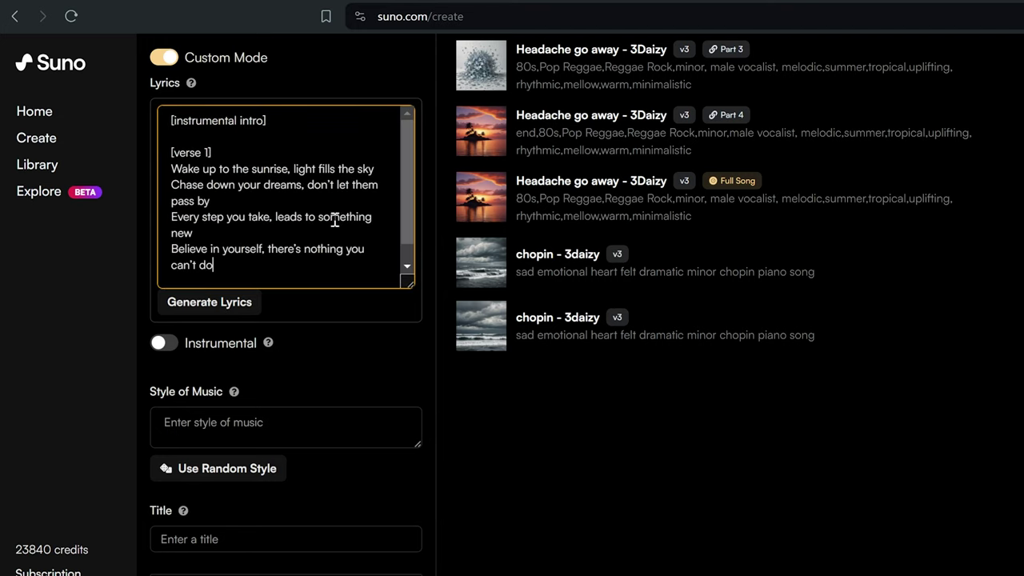
key("Return")
key("Return")
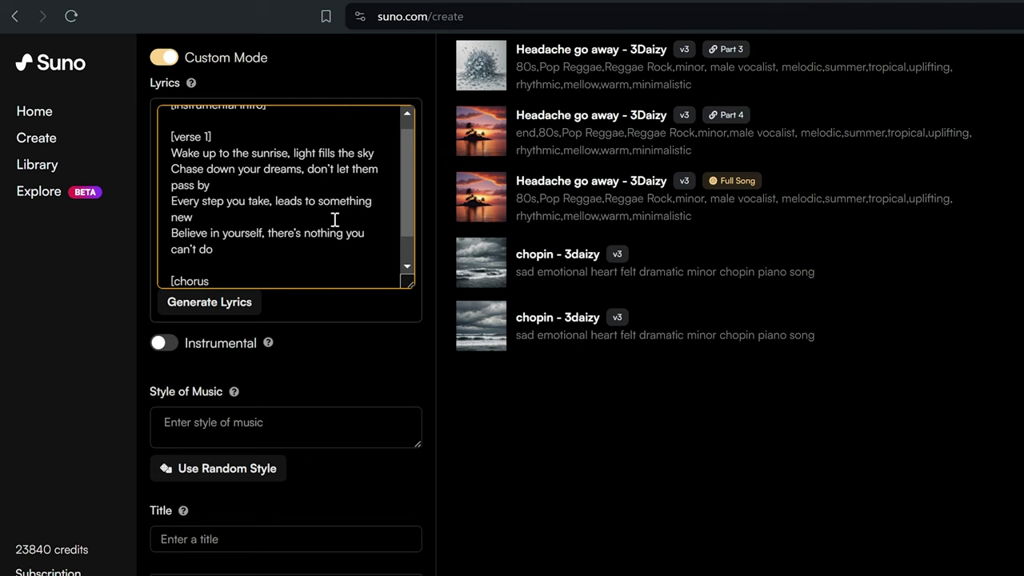
Add a [chorus] tag, enlarge the lyrics box, and paste the 'Rise up, rise again' chorus
type("[chorus]")
key("Return")
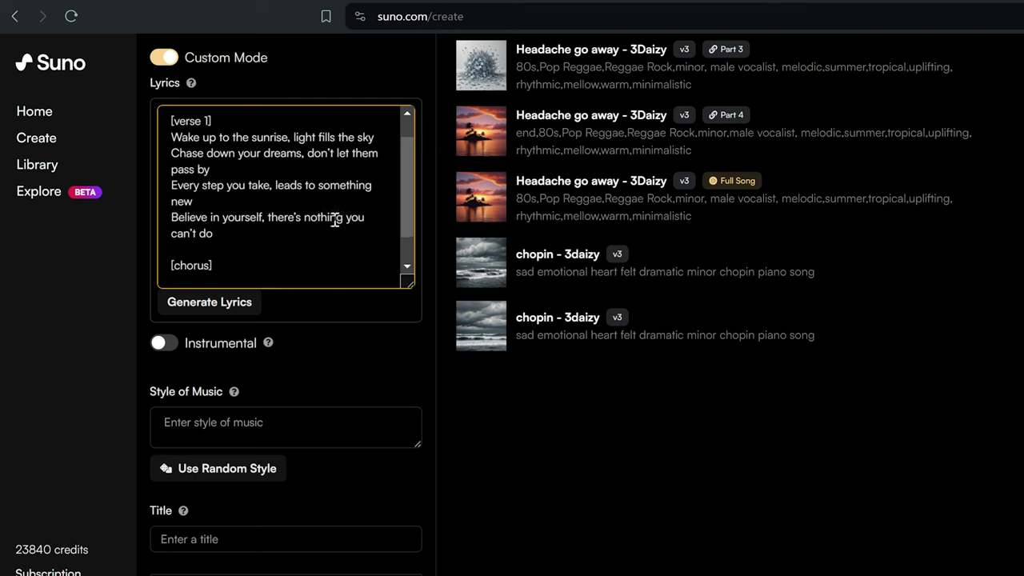
left_click_drag(402, 279, 399, 493)
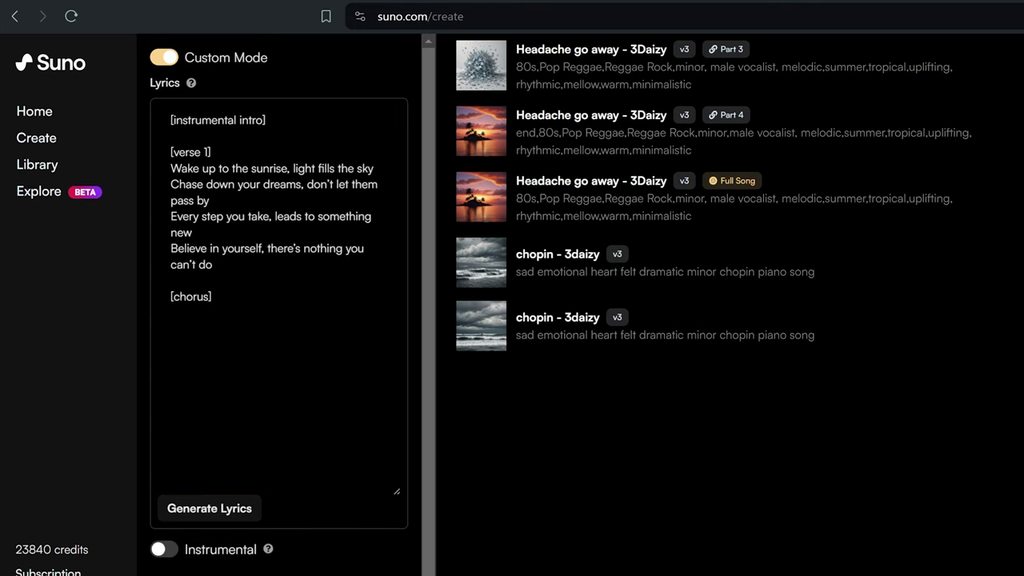
left_click(207, 324)
type("Rise up, rise again, let your story begin Every moment counts, it's time to win With every breath, you're drawing a new start Let the rhythm of hope dance in your heart")
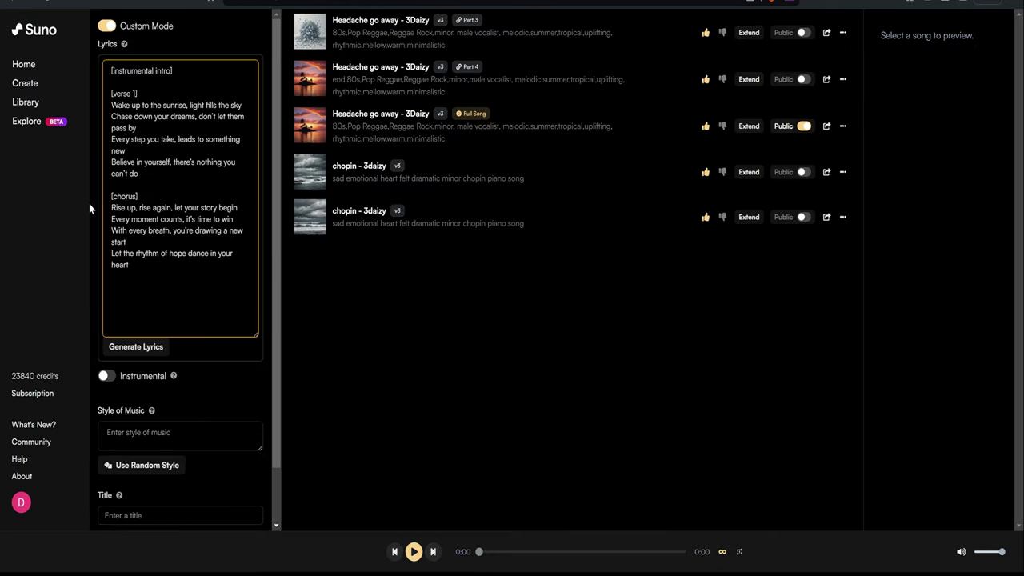
Set style 'pop, mid-tempo, bright synthesizers, punchy bass, clean dynamic vocals, digital effects, major chords' and title 'Rise Again - 3Daizy'
left_click_drag(231, 335, 226, 181)
left_click(120, 274)
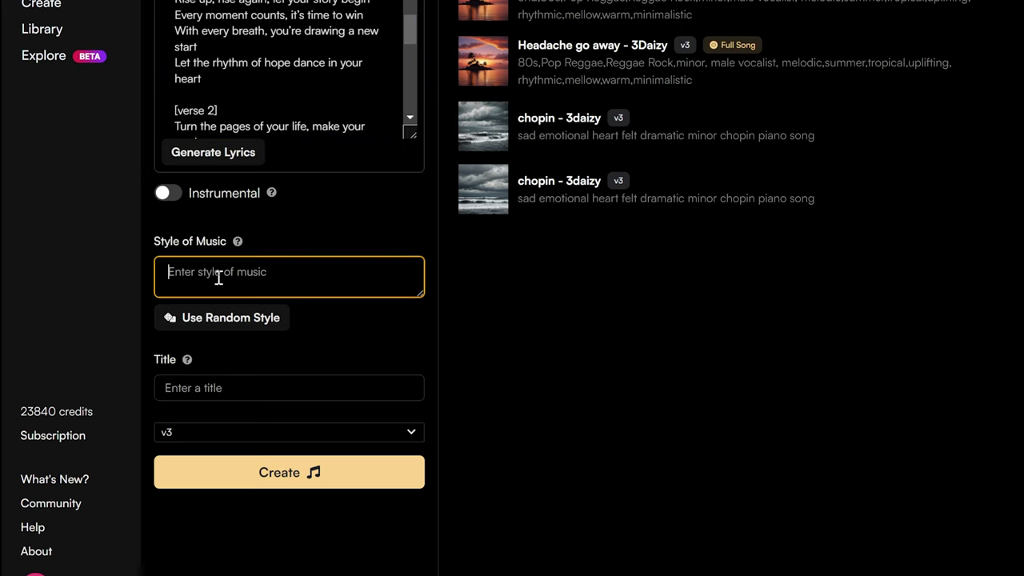
type("pop, mid-tempo, bright synthesizers, punchy bass, clean dynamic vo")
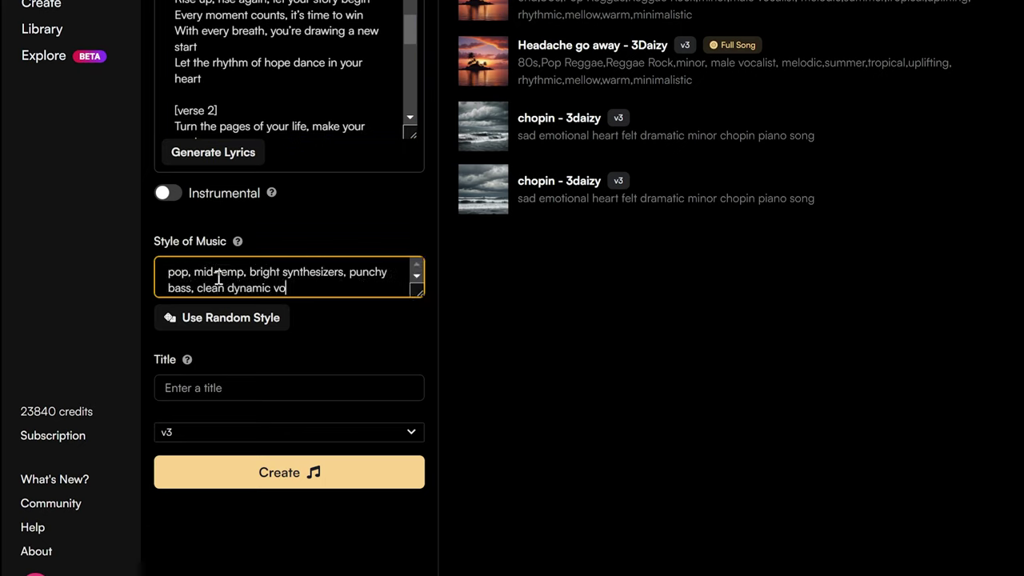
type("cals")
left_click_drag(419, 293, 419, 339)
type(", digital effects, m")
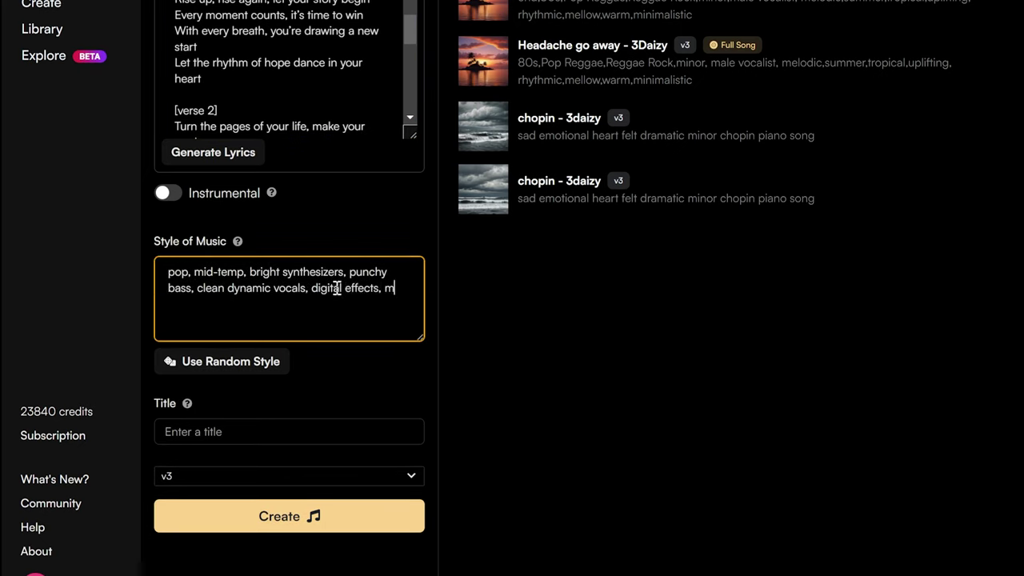
type("ajor chords")
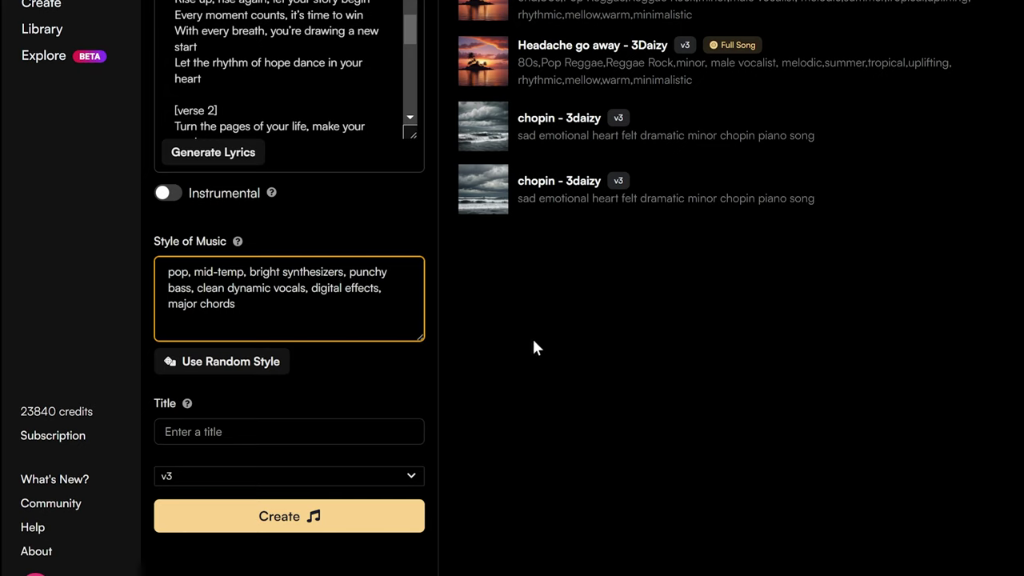
left_click_drag(420, 339, 414, 311)
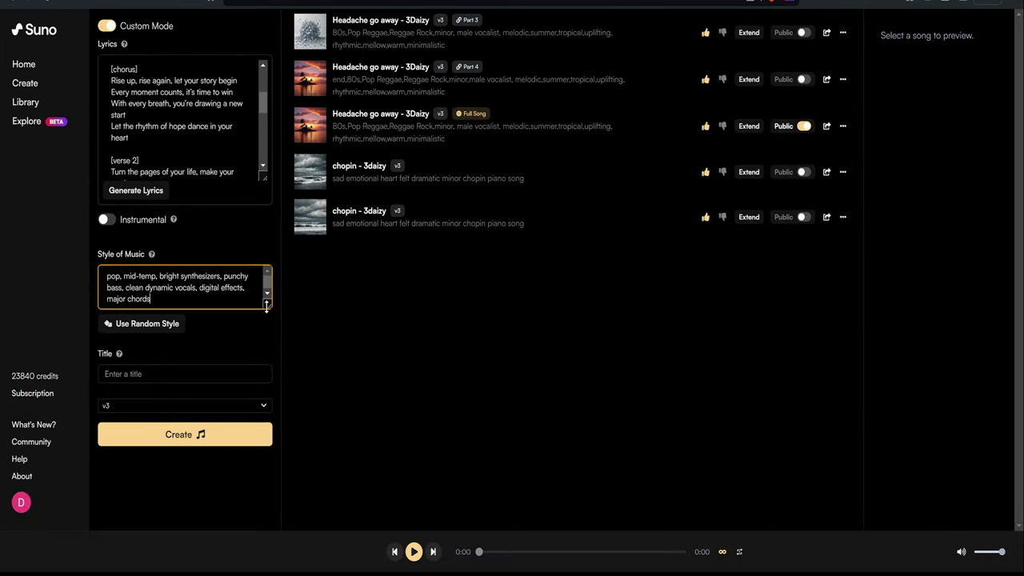
left_click(145, 375)
type("Rise Again - 3Daizy")
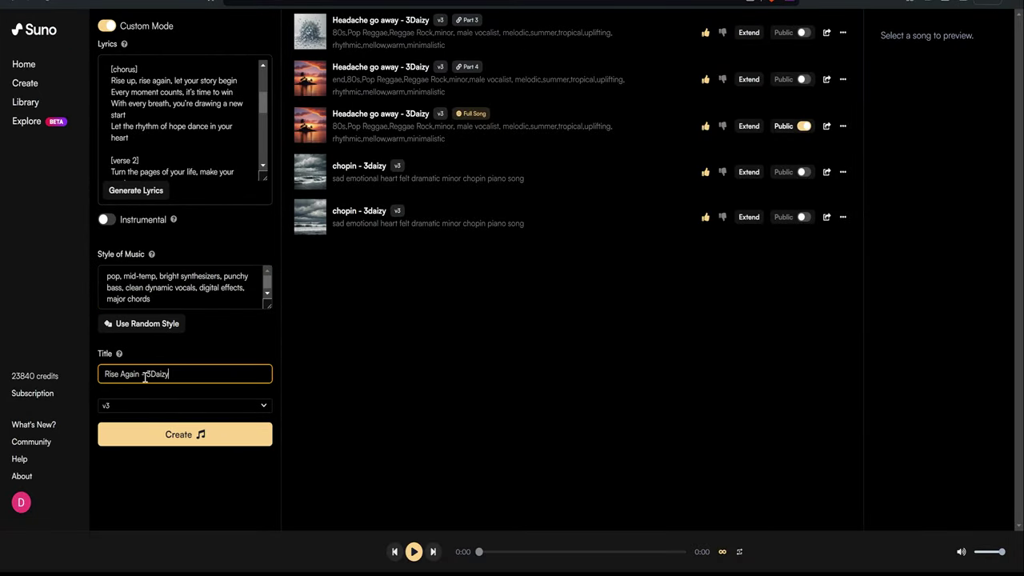
Generate the song, play the newest version, then dislike both Rise Again results
left_click(225, 440)
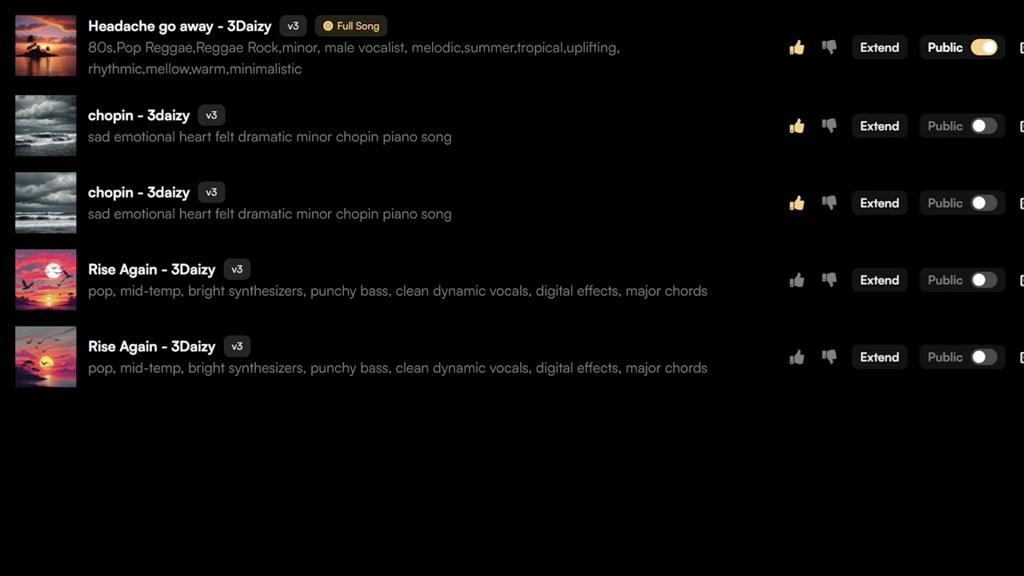
left_click(27, 366)
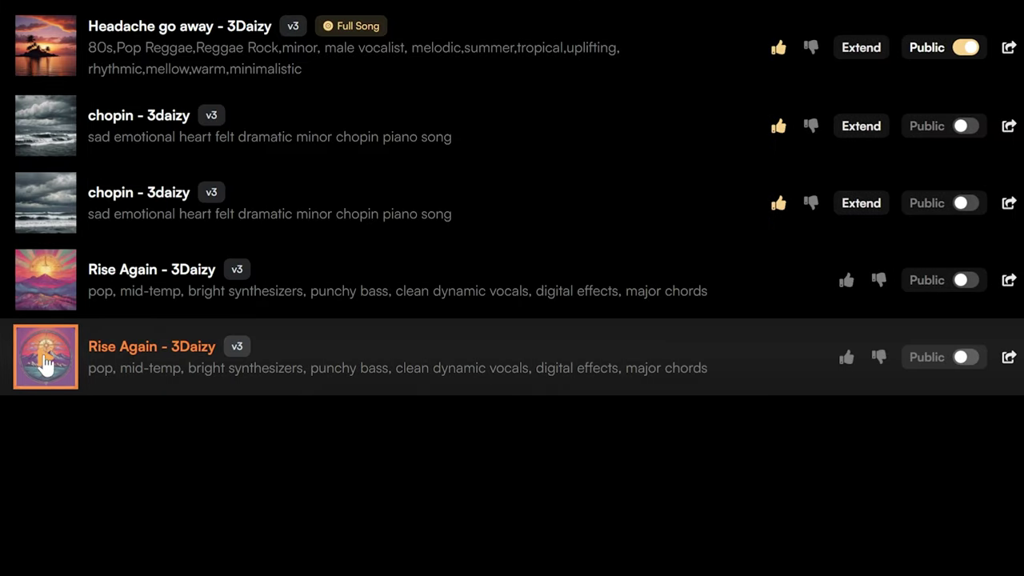
left_click(879, 280)
left_click(878, 280)
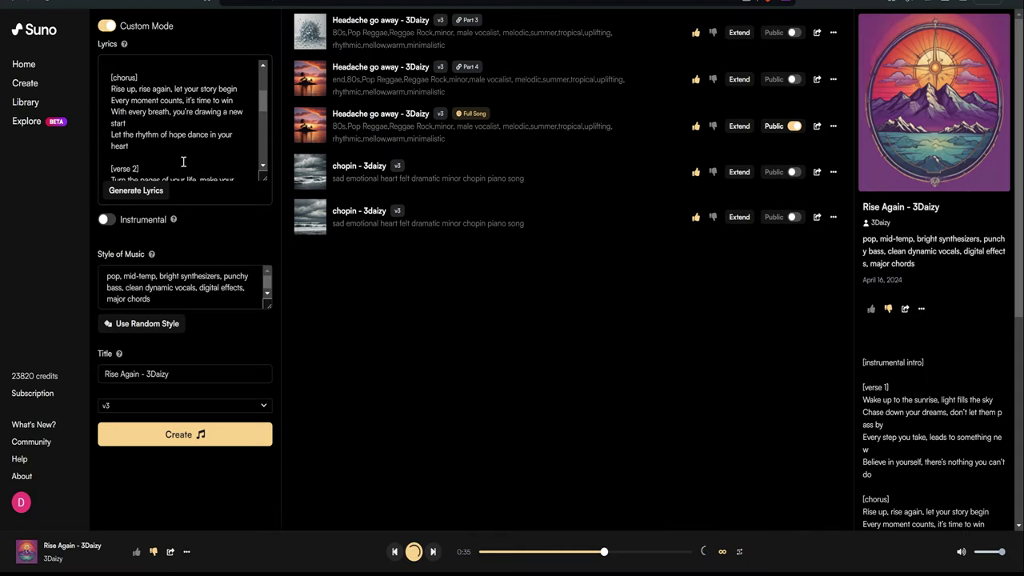
Delete all the lyrics, switch on Instrumental, and generate a new Rise Again track
scroll(184, 162, "up", 2)
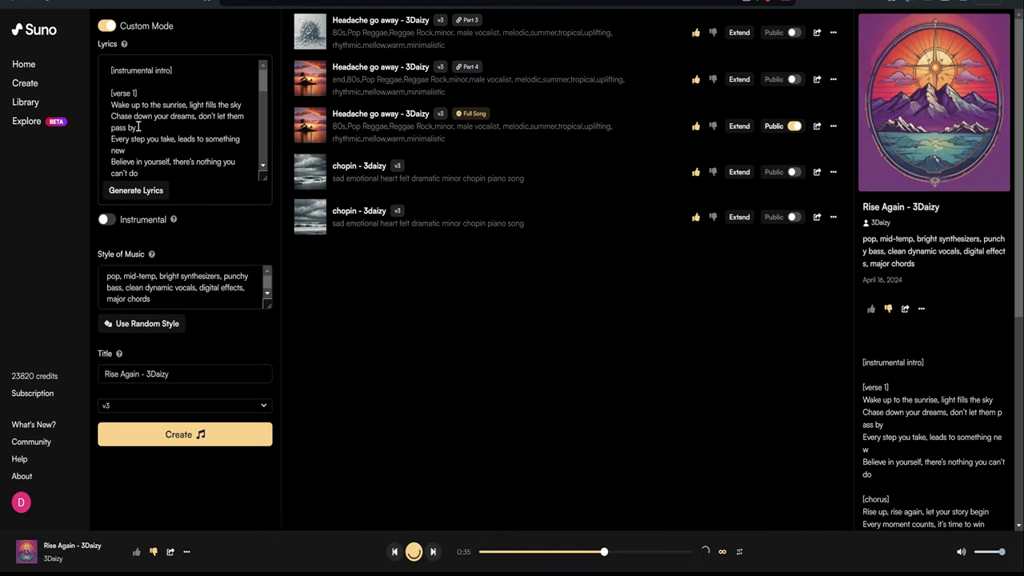
left_click_drag(106, 68, 200, 173)
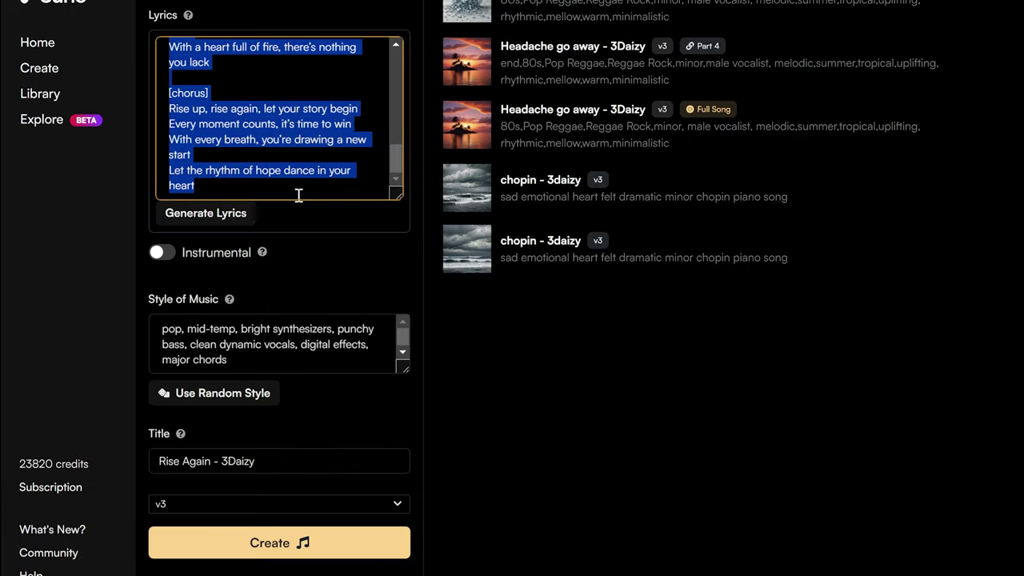
key("BackSpace")
left_click(164, 252)
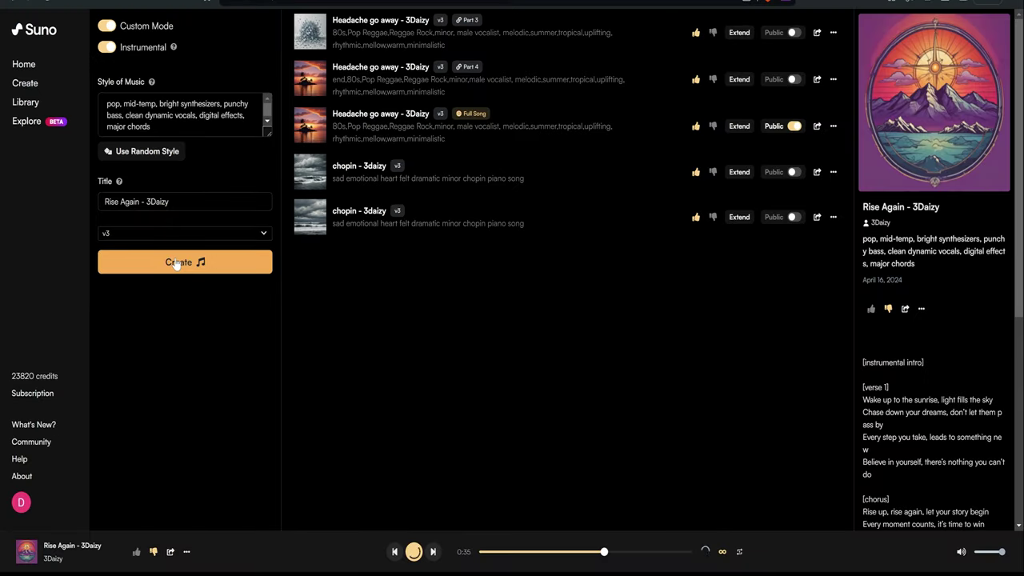
left_click(176, 264)
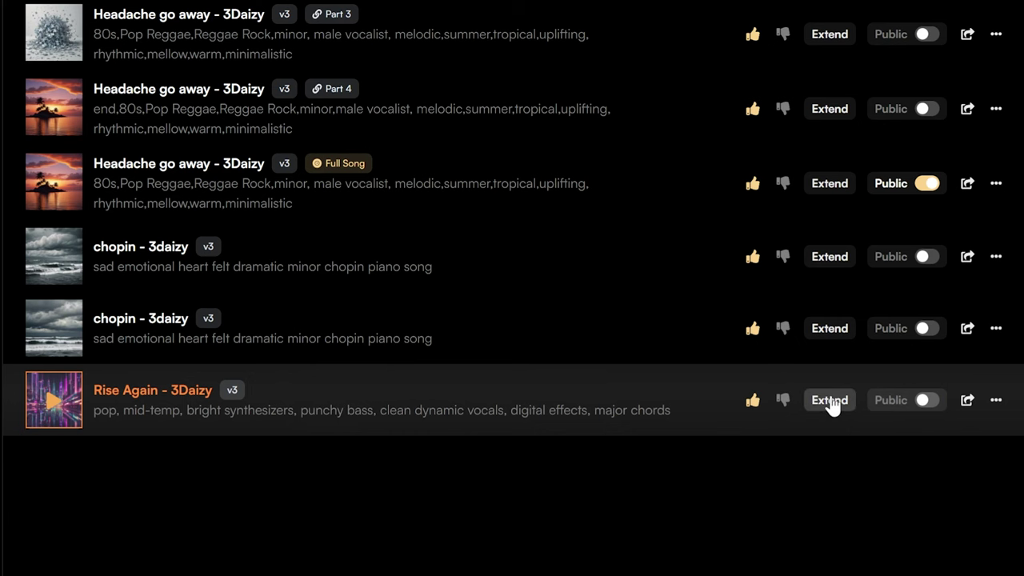
Extend the instrumental Rise Again track from 0:18 to generate Part 2
left_click(829, 402)
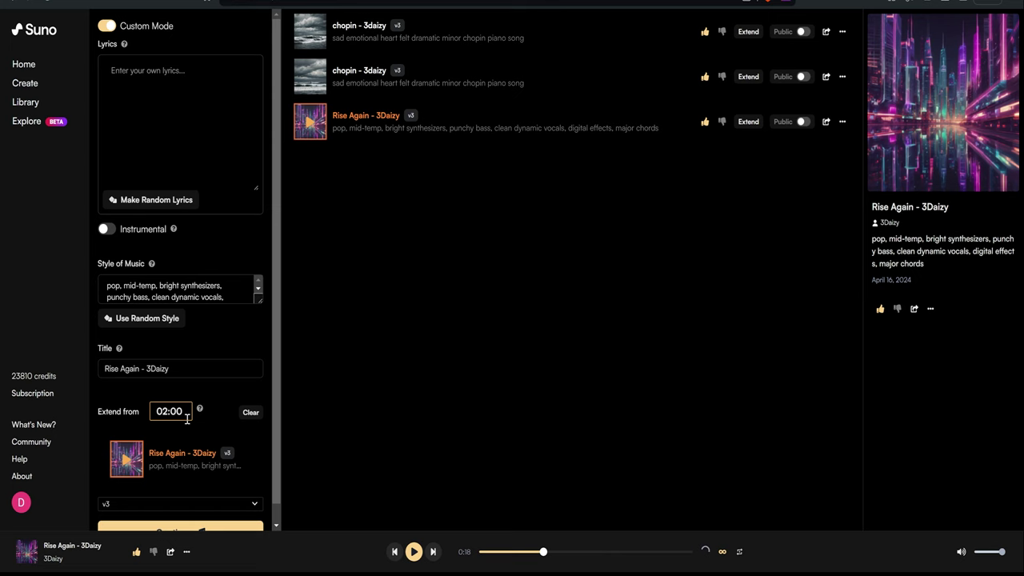
left_click(180, 412)
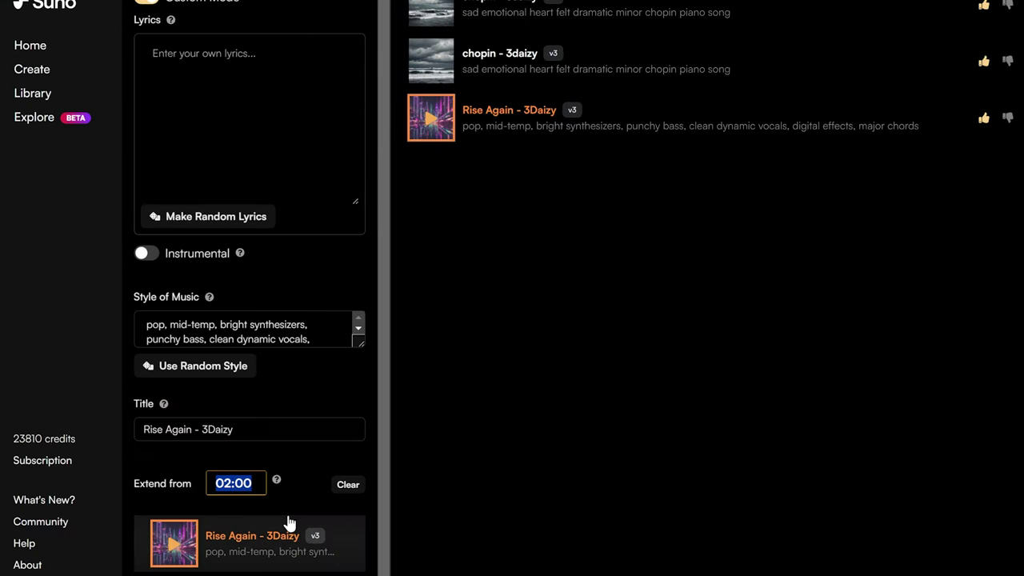
type("0:")
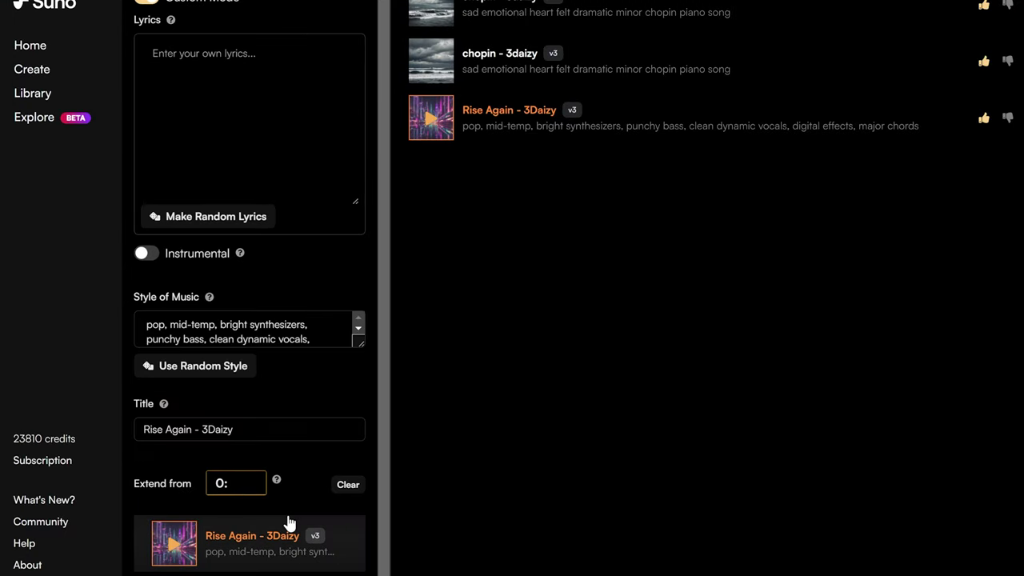
type("18")
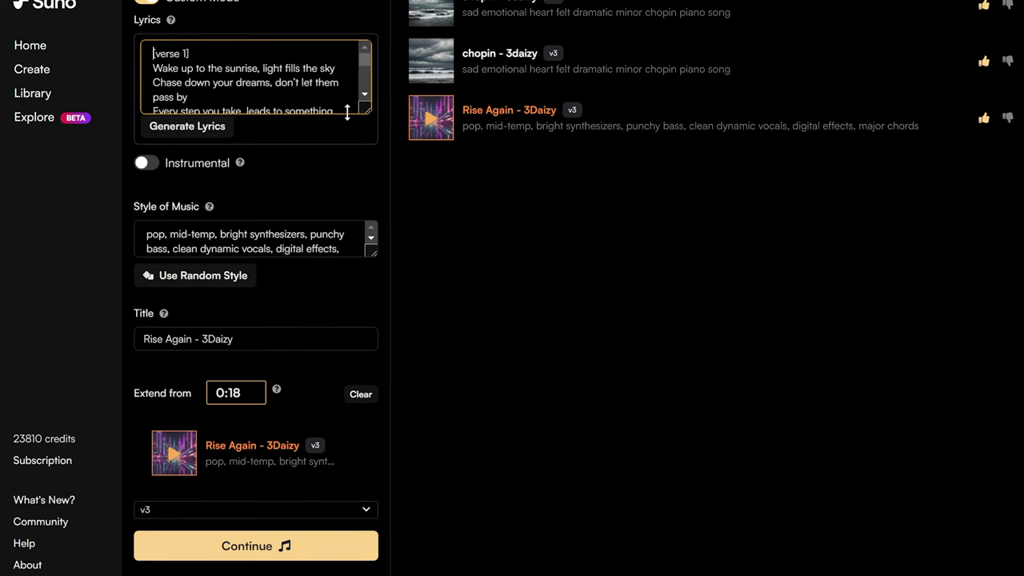
left_click(240, 547)
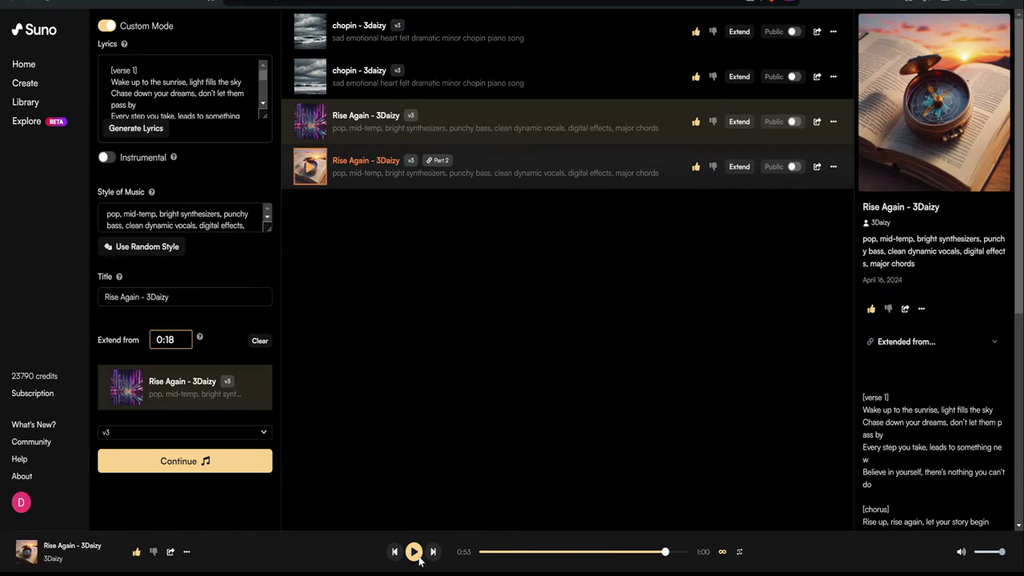
Listen to Part 2, jumping to about 0:58 to preview its ending, then pause
scroll(941, 425, "down", 4)
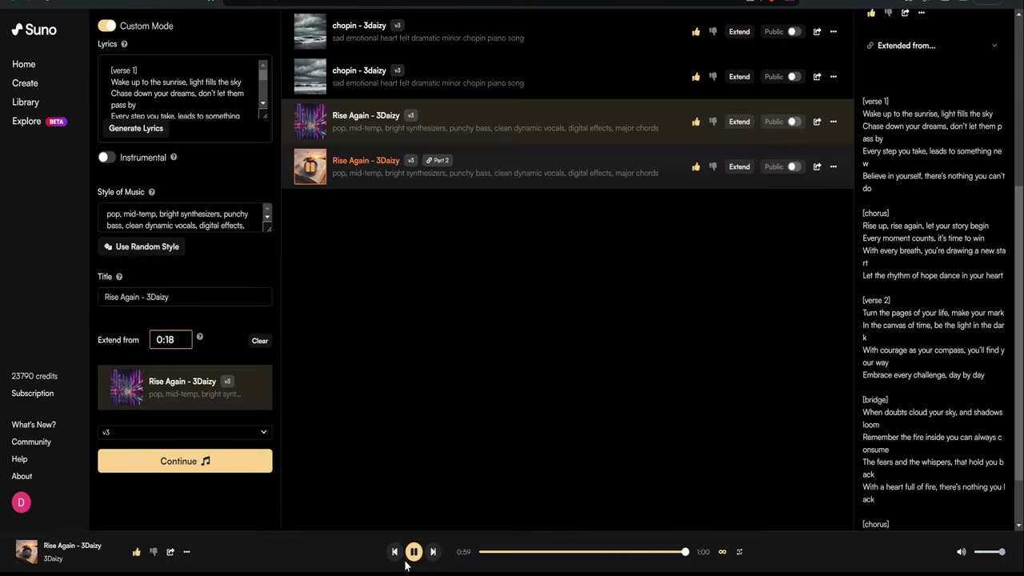
left_click(412, 557)
left_click(679, 553)
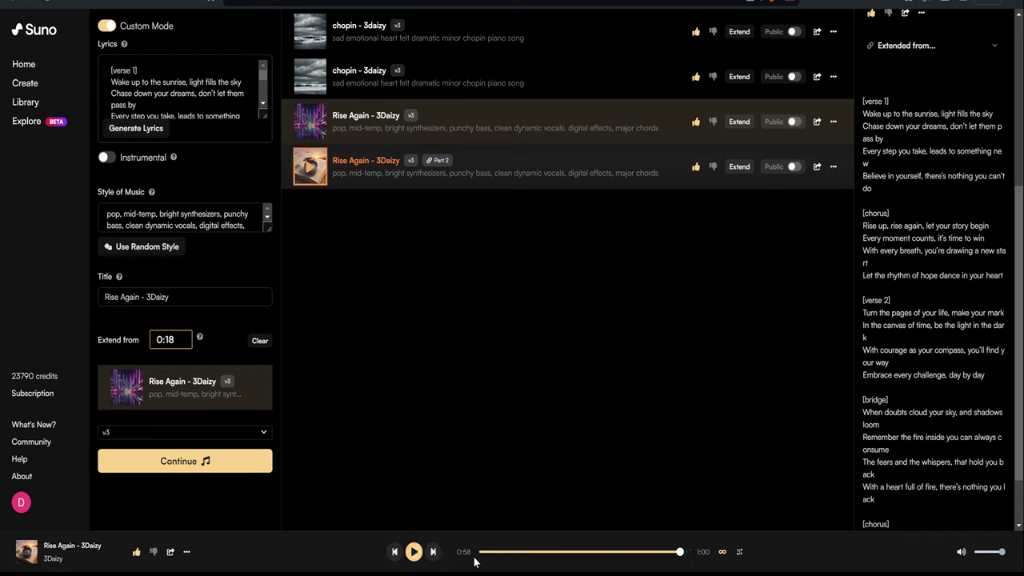
left_click(414, 552)
left_click(414, 553)
Extend Rise Again Part 2 from 0:59 and put the cursor at the start of the lyrics
left_click(738, 167)
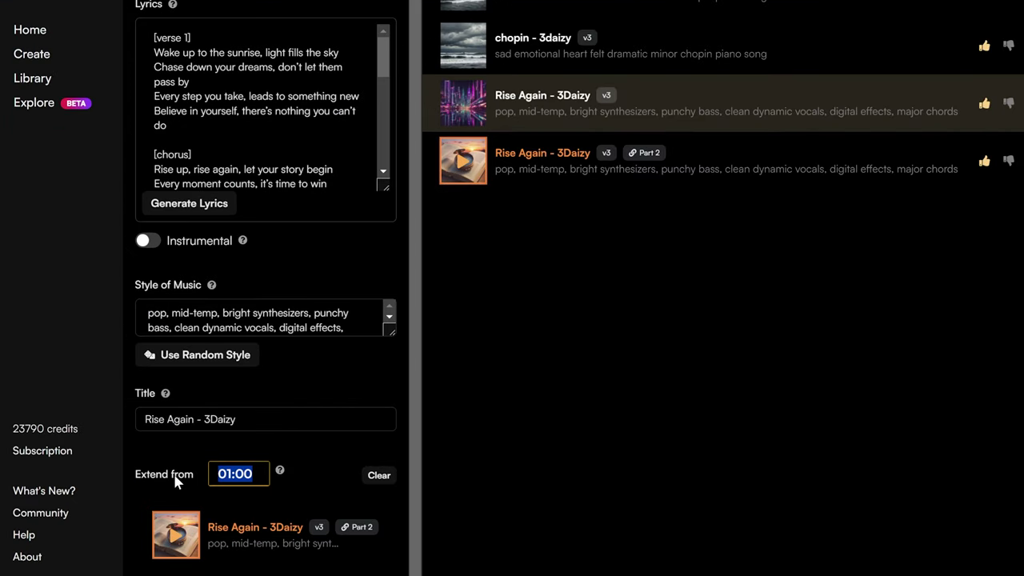
type("0:59")
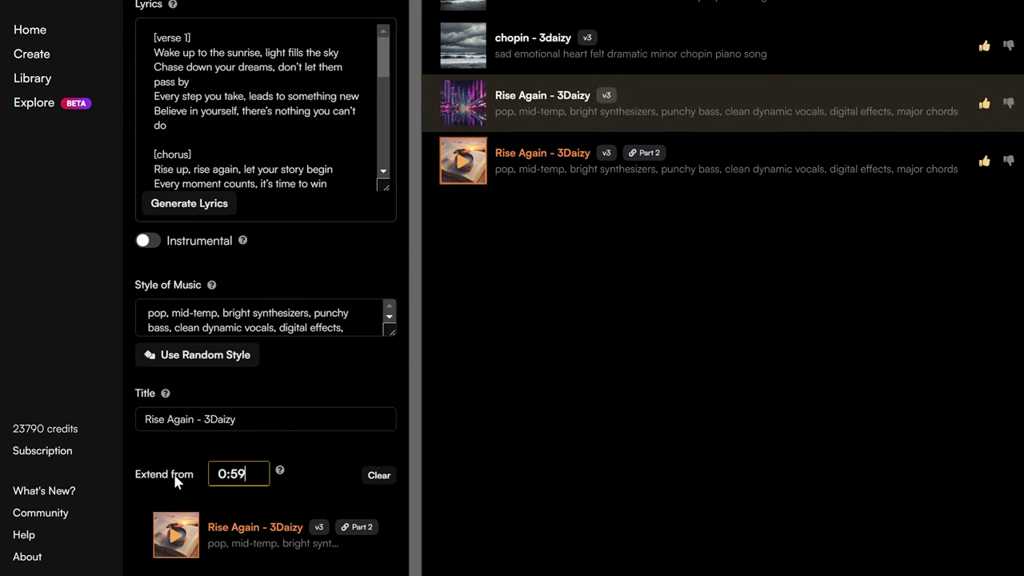
left_click(230, 48)
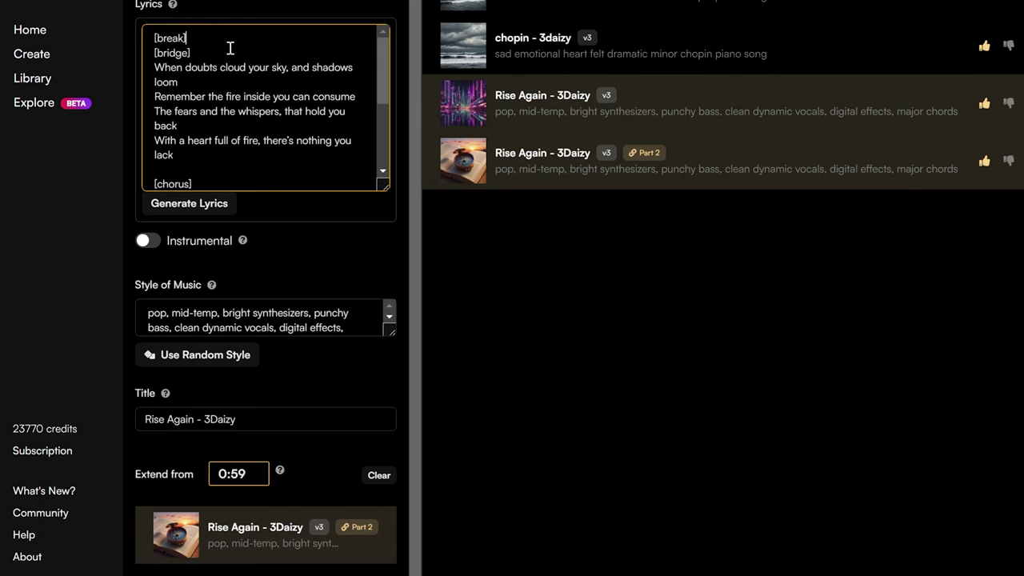
Insert a [break] line before the bridge lyrics and generate Part 3 extensions from 0:59
type("[break]")
key("Return")
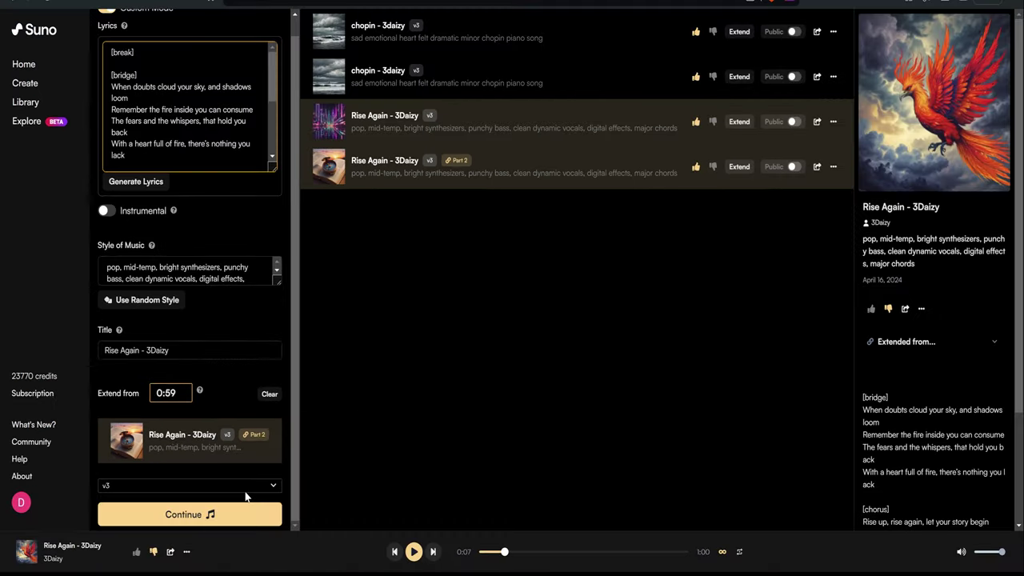
left_click(240, 521)
Play each of the two new Part 3 takes in turn, then pause
left_click(329, 213)
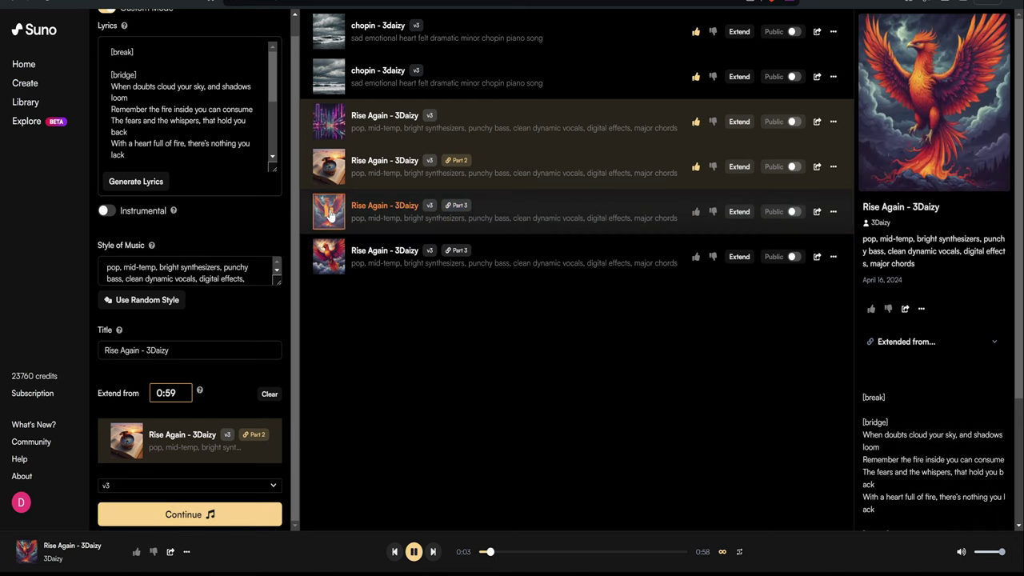
left_click(330, 264)
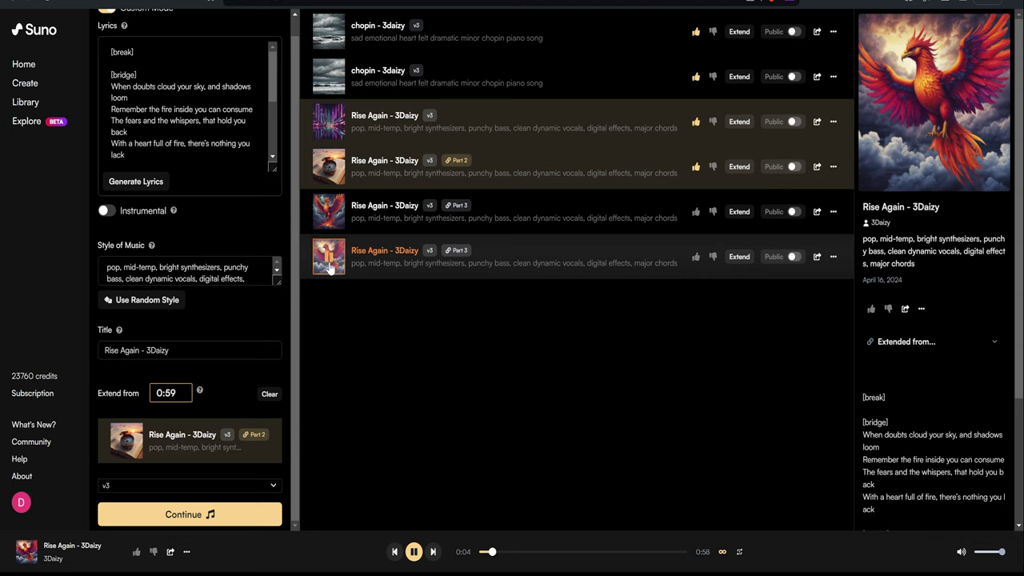
left_click(330, 260)
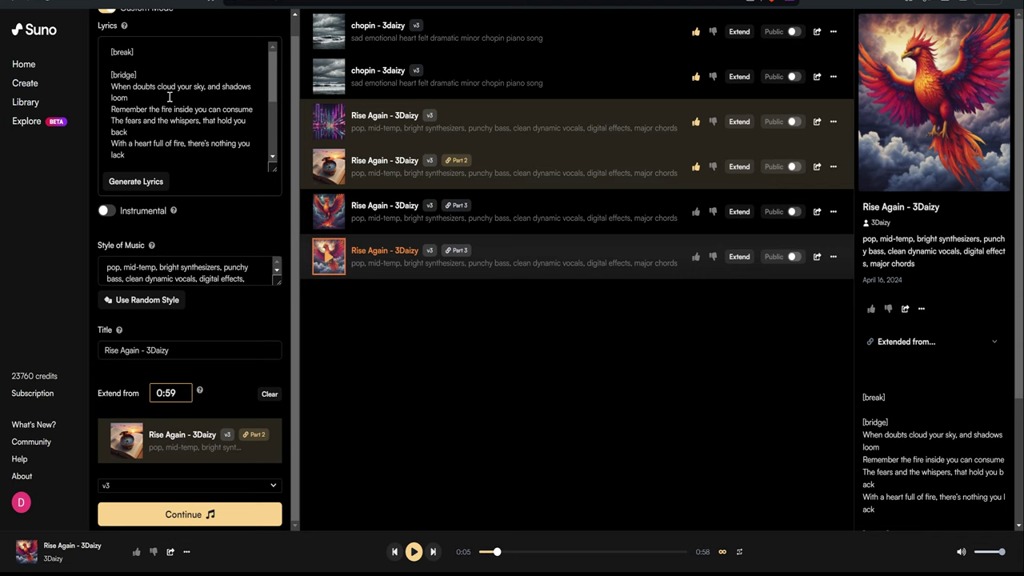
Change the tag to [instrumental break], generate two more Part 3 takes, and play the newest
left_click(112, 52)
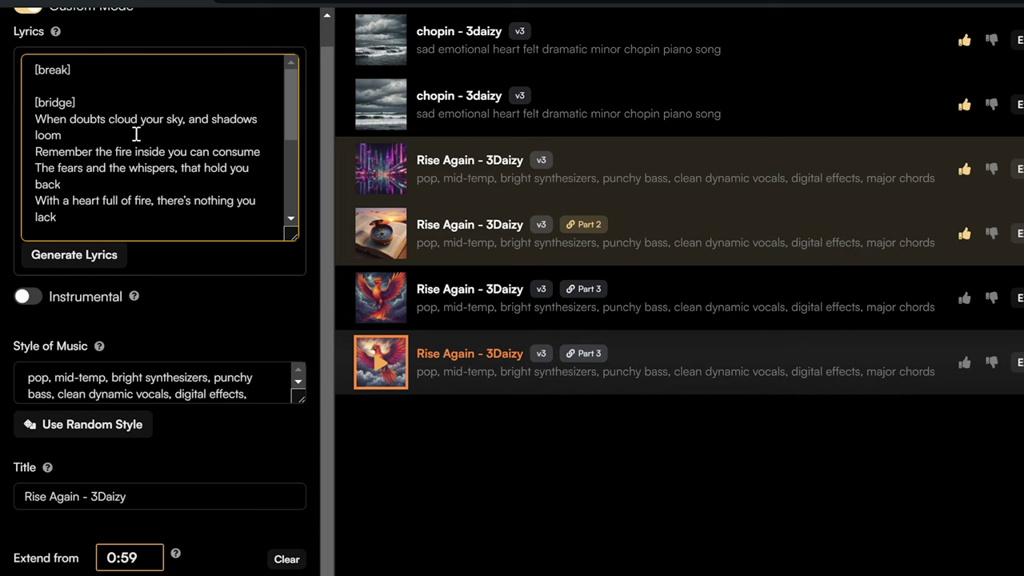
type("instru")
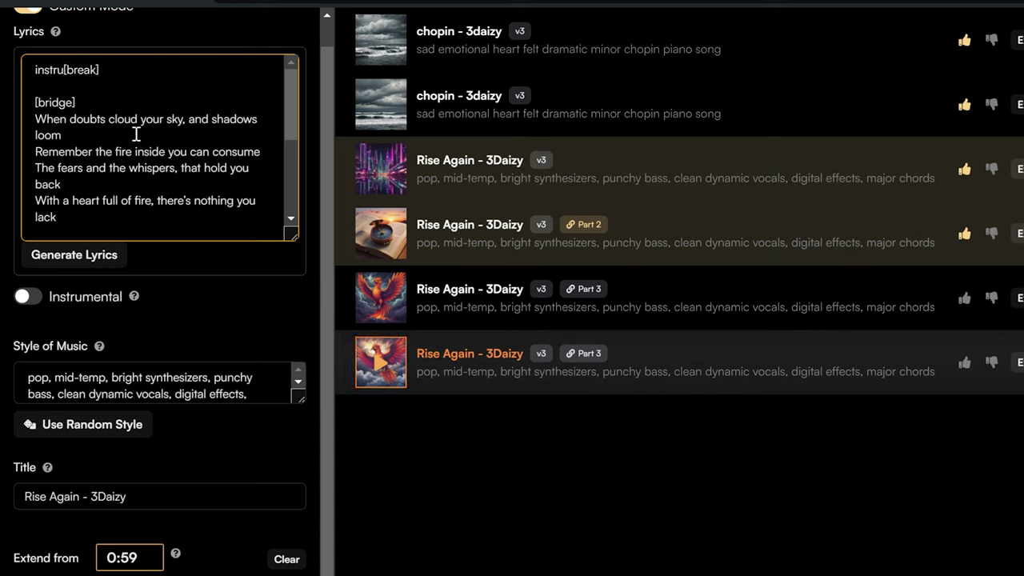
type("mental")
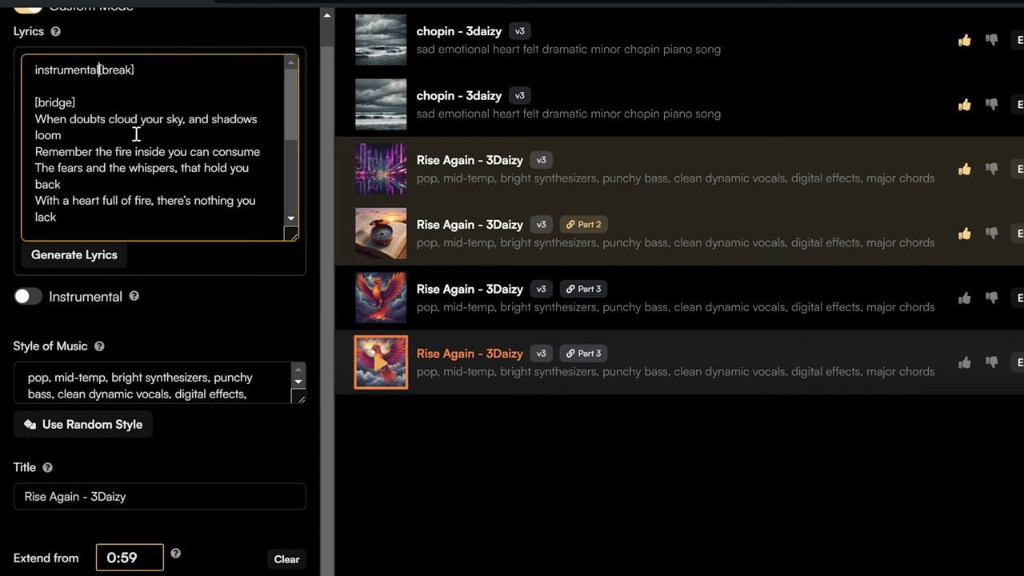
key("Delete")
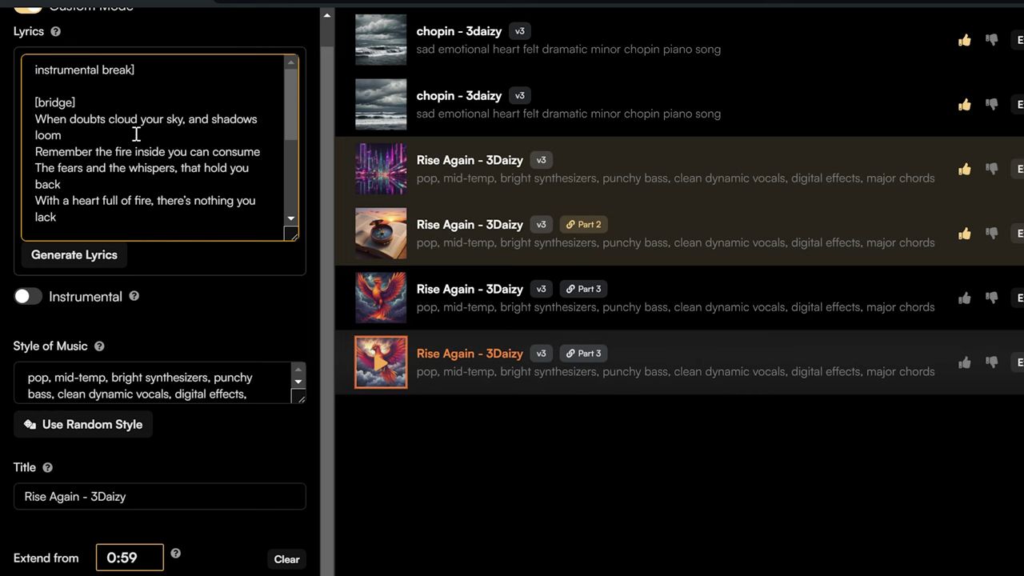
type("[")
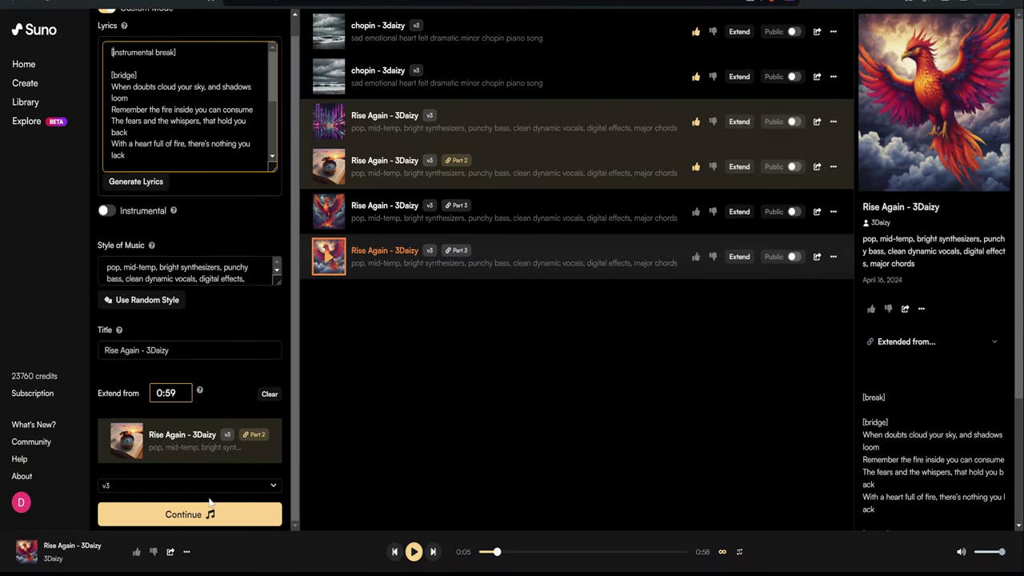
left_click(206, 507)
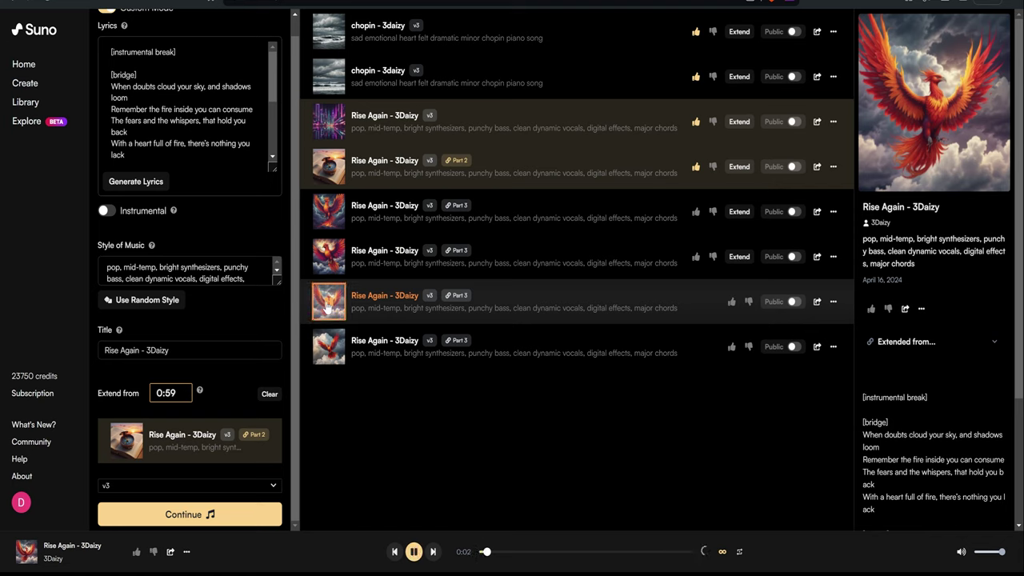
left_click(330, 349)
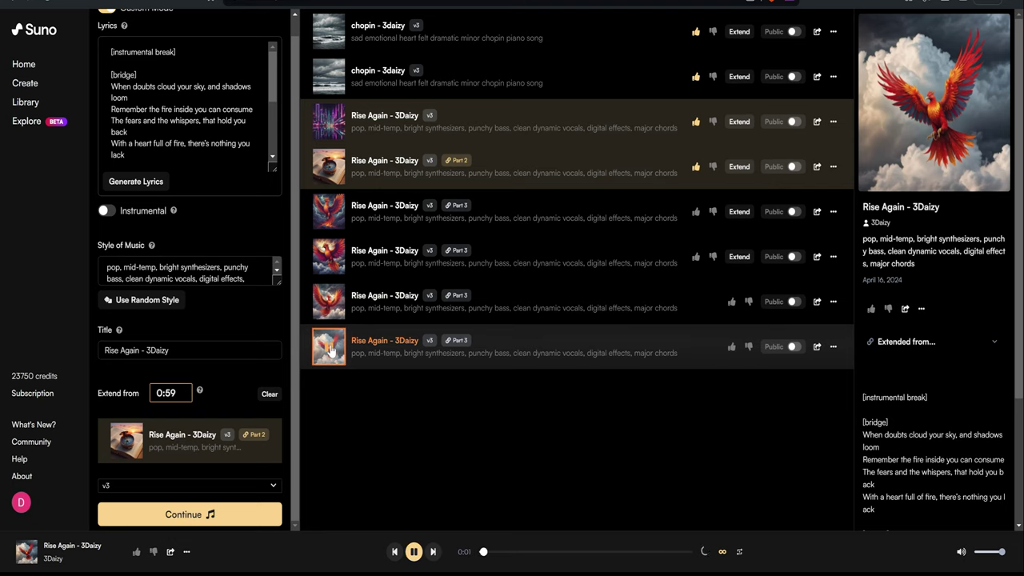
Dislike the unwanted Part 3 take and generate instrumental Part 3 extensions of Part 2
left_click(749, 302)
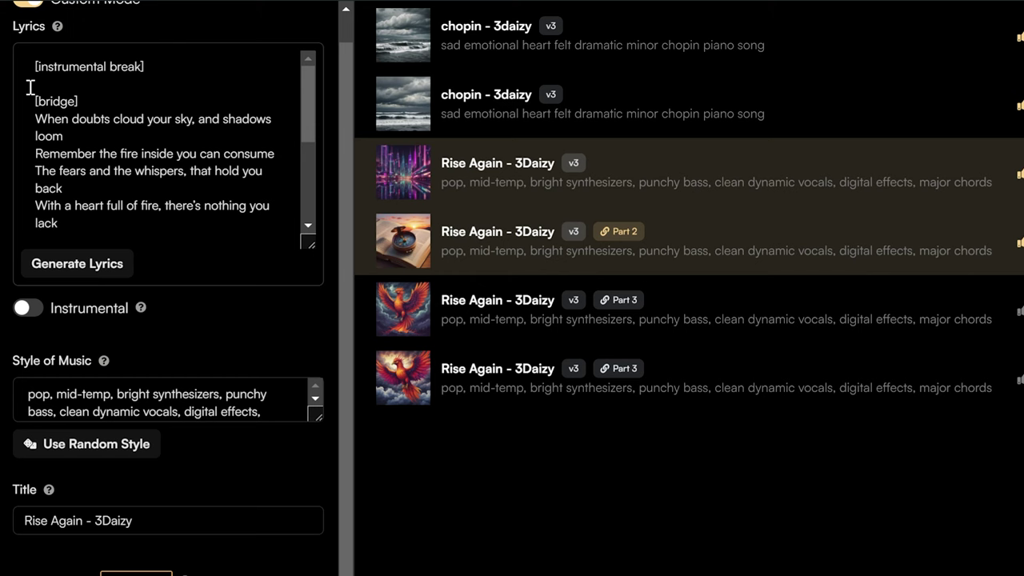
left_click_drag(30, 93, 282, 317)
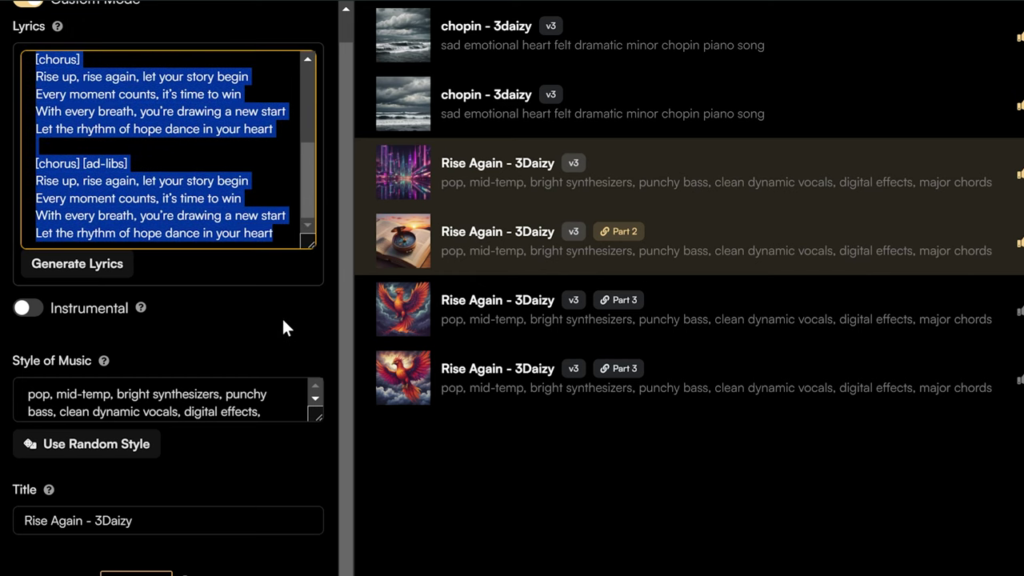
left_click(32, 308)
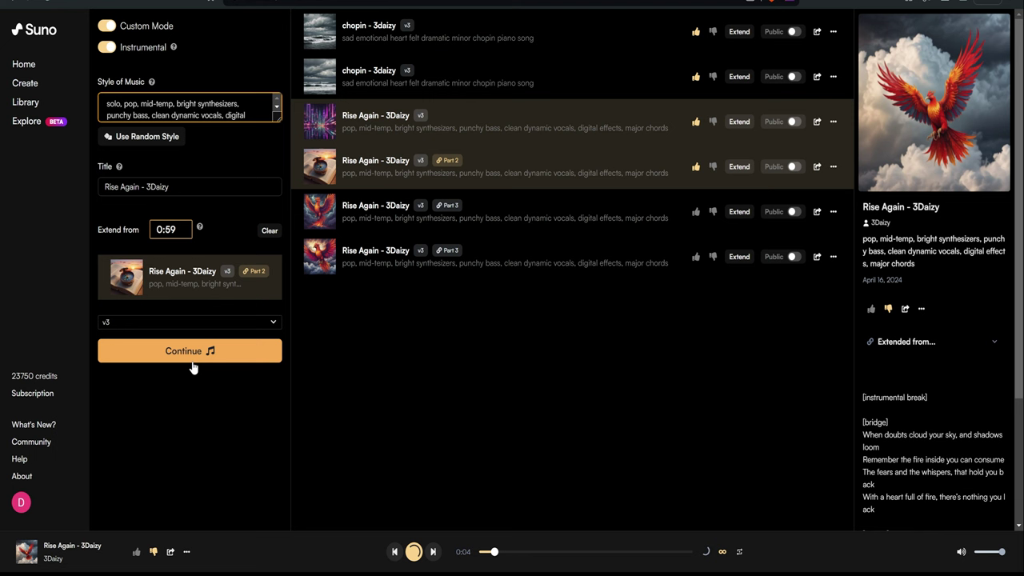
left_click(193, 352)
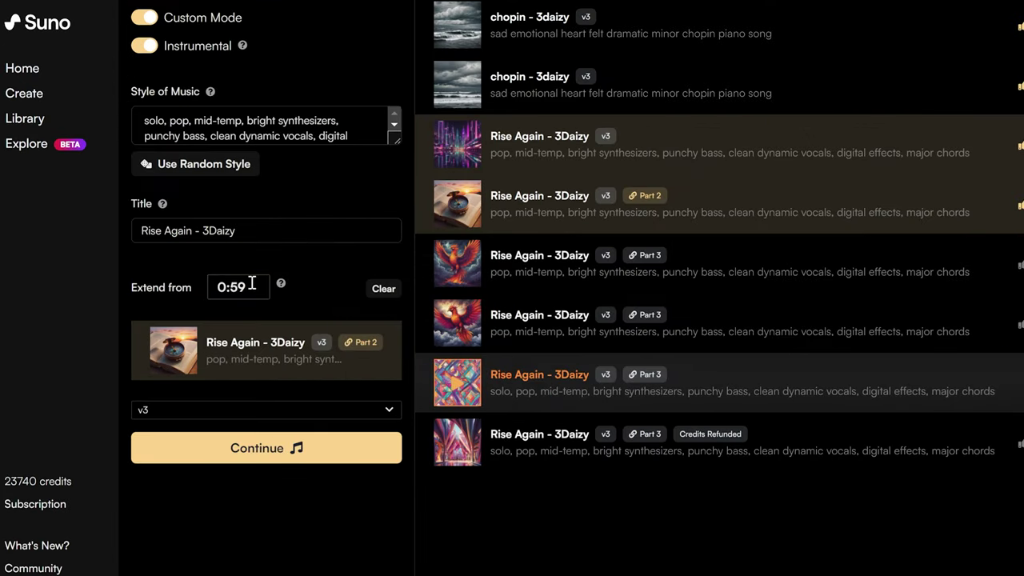
Change the extend start time to 0:58 and generate another pair of Part 3 takes
left_click(251, 284)
key("BackSpace")
type("8")
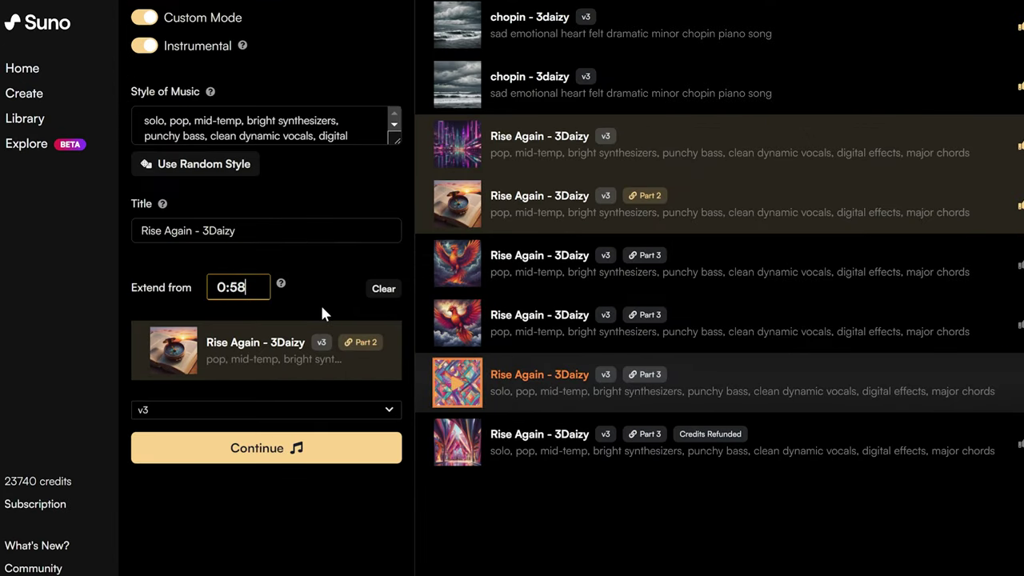
left_click(328, 449)
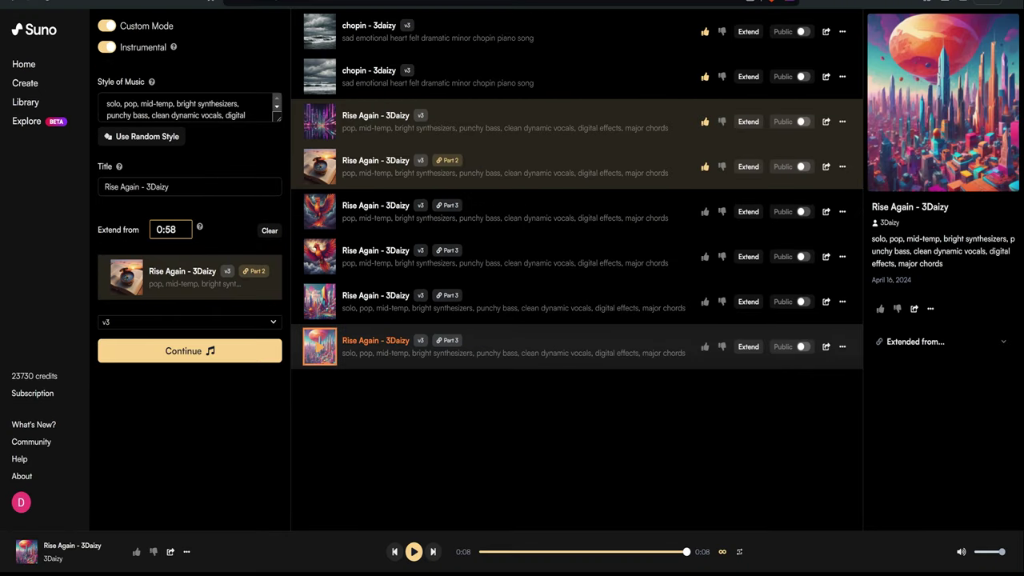
Play the first solo Part 3 take, then set up extending it from 00:08
left_click(323, 310)
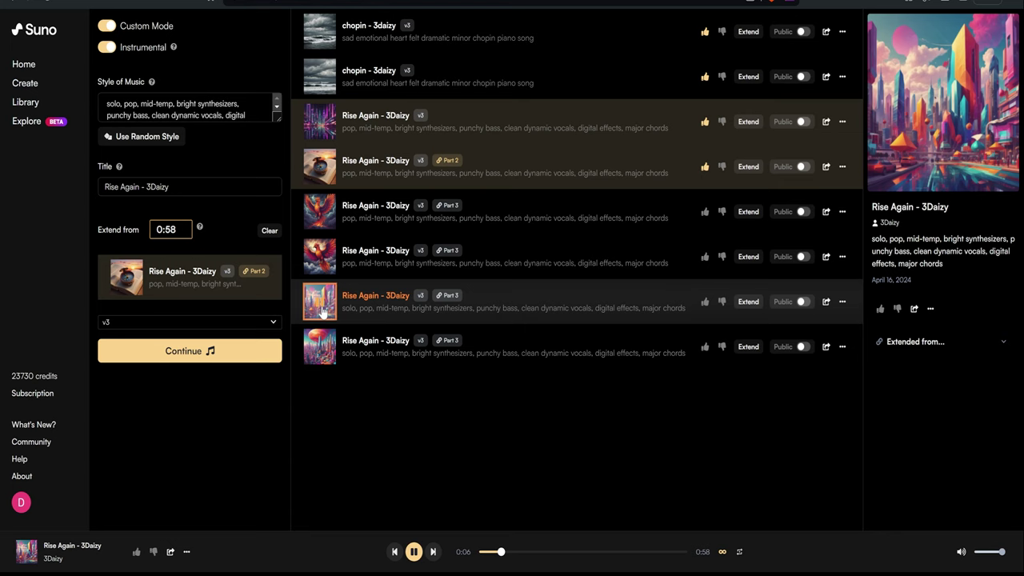
left_click(323, 311)
left_click(748, 302)
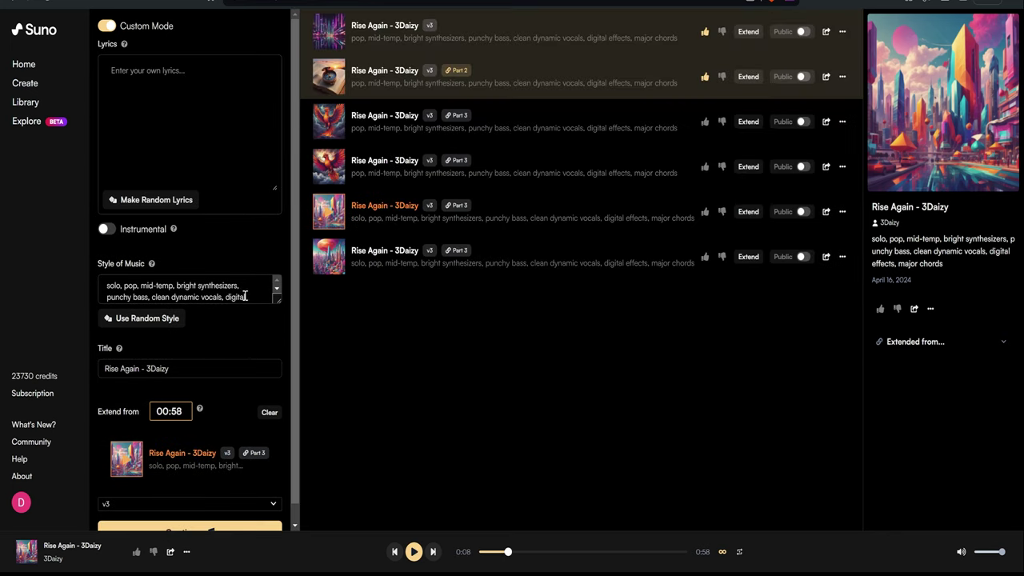
left_click_drag(177, 411, 205, 422)
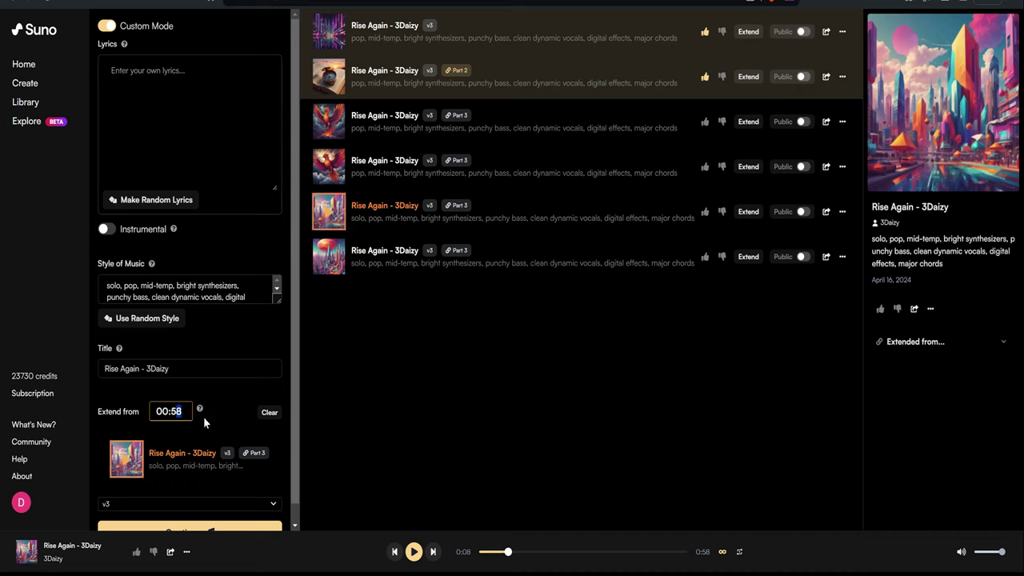
key("BackSpace")
key("BackSpace")
type("08")
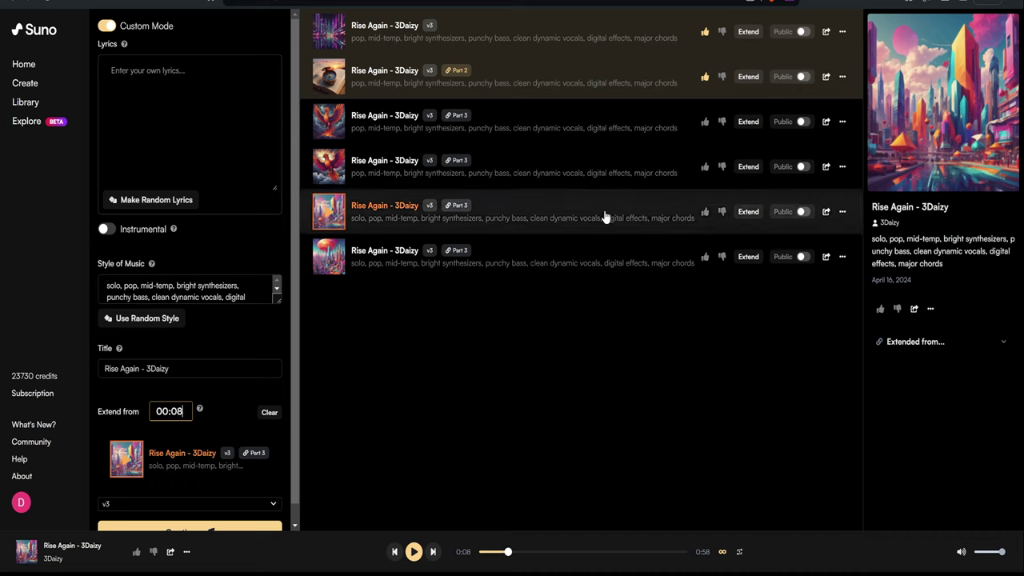
left_click(154, 80)
Paste the lyrics back in and generate the next extension from 00:08
key("ctrl+v")
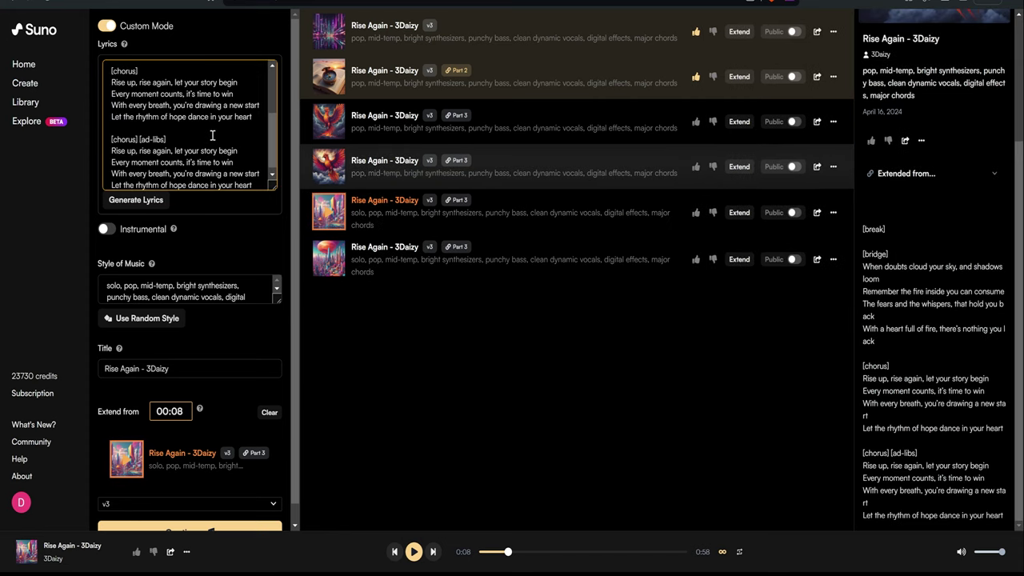
scroll(212, 135, "up", 3)
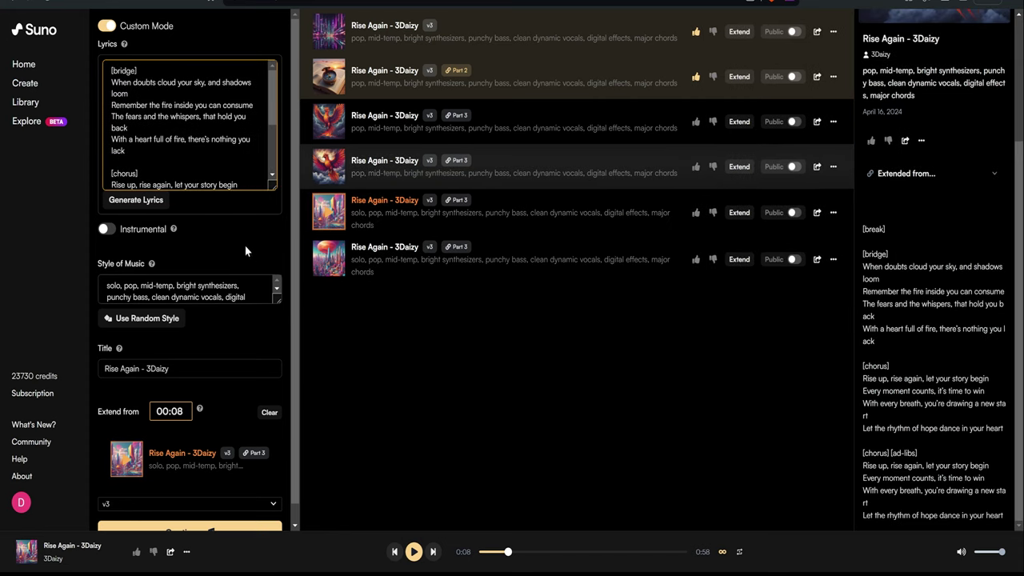
left_click_drag(272, 184, 272, 127)
left_click(212, 477)
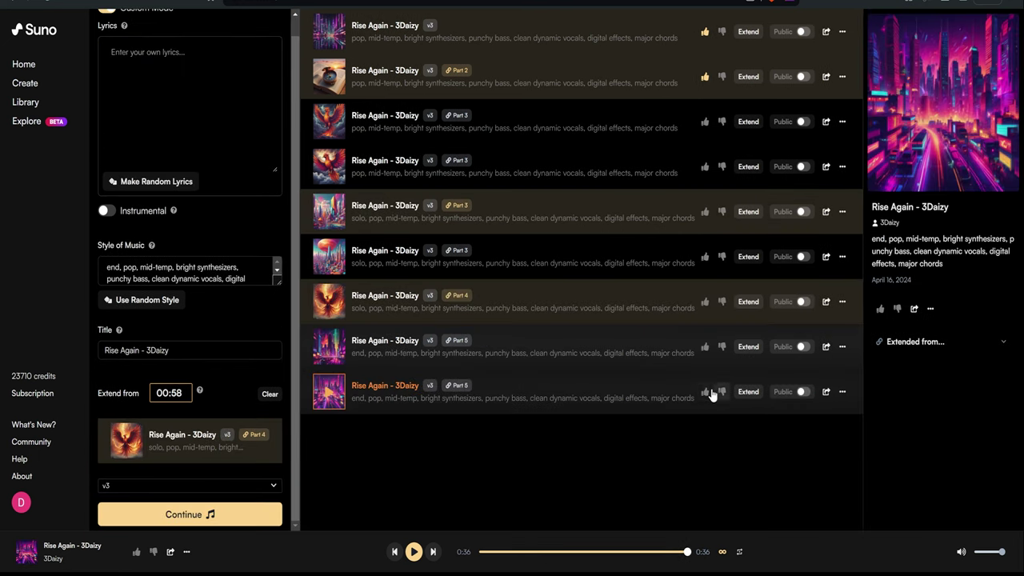
Like the final Part 5 take and dislike two leftover Part 3 takes
left_click(706, 392)
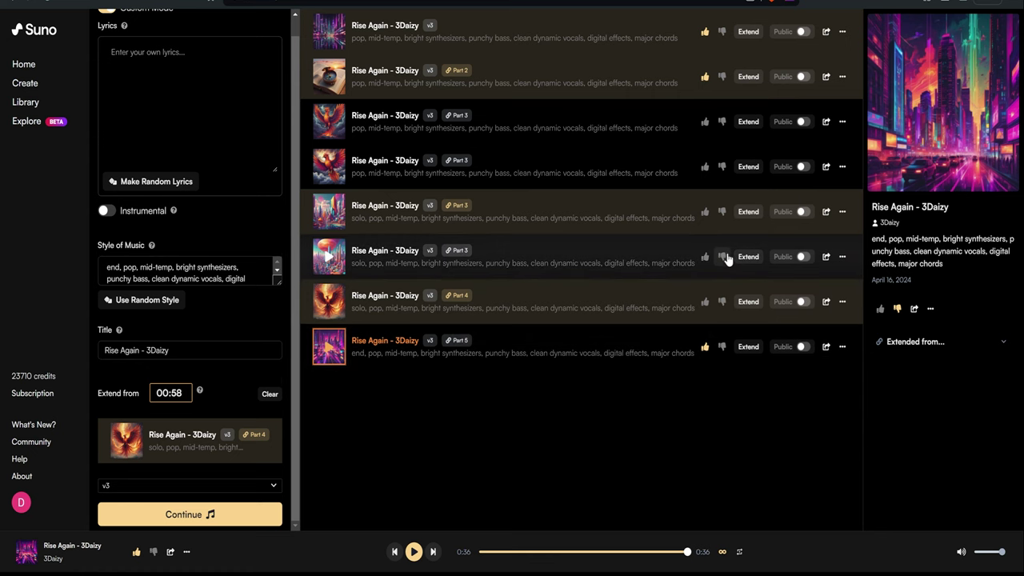
left_click(725, 257)
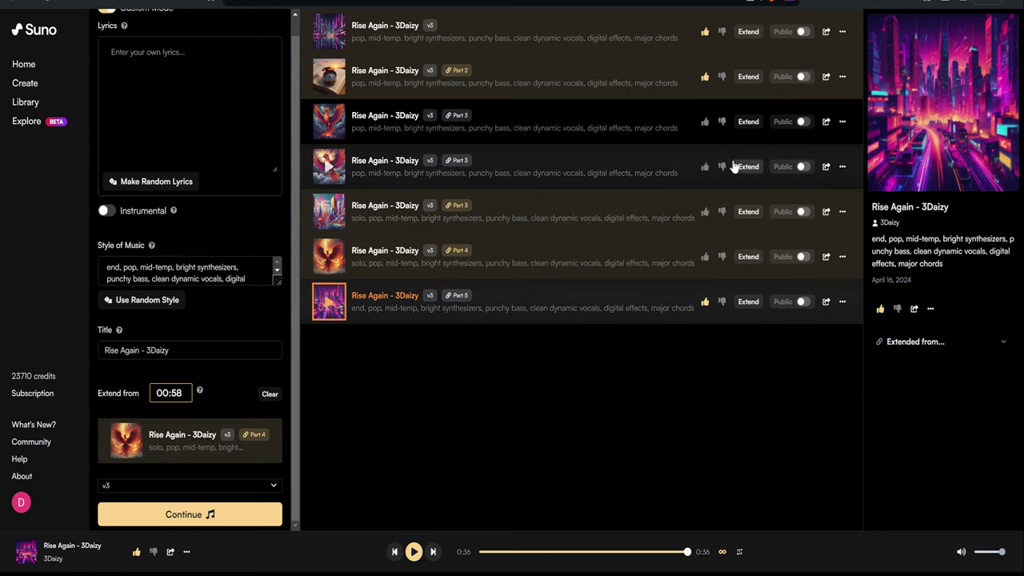
left_click(723, 167)
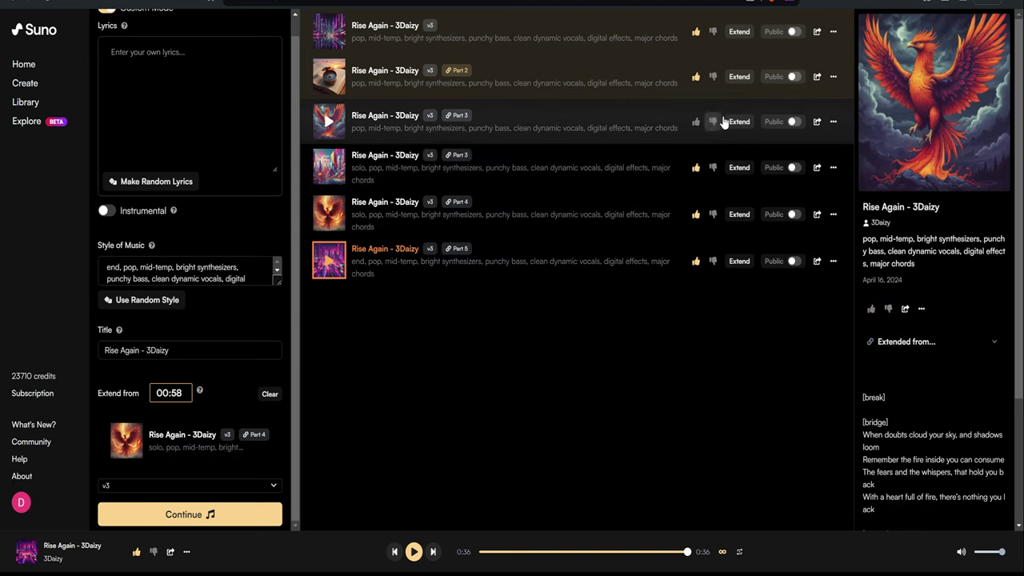
Dislike the leftover Part 3 take and combine all parts from Part 5 using Get Whole Song
left_click(713, 122)
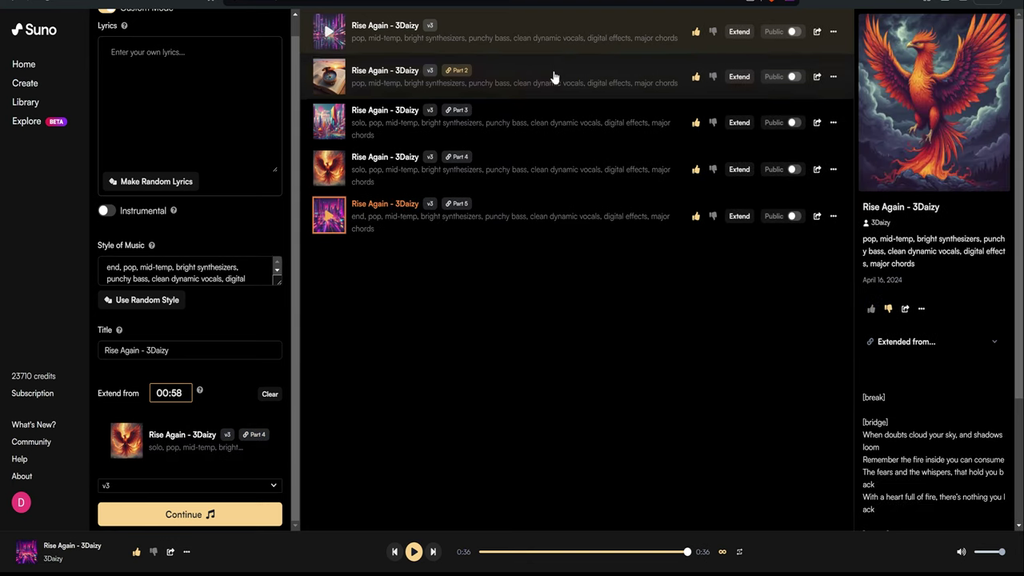
left_click(835, 217)
left_click(849, 304)
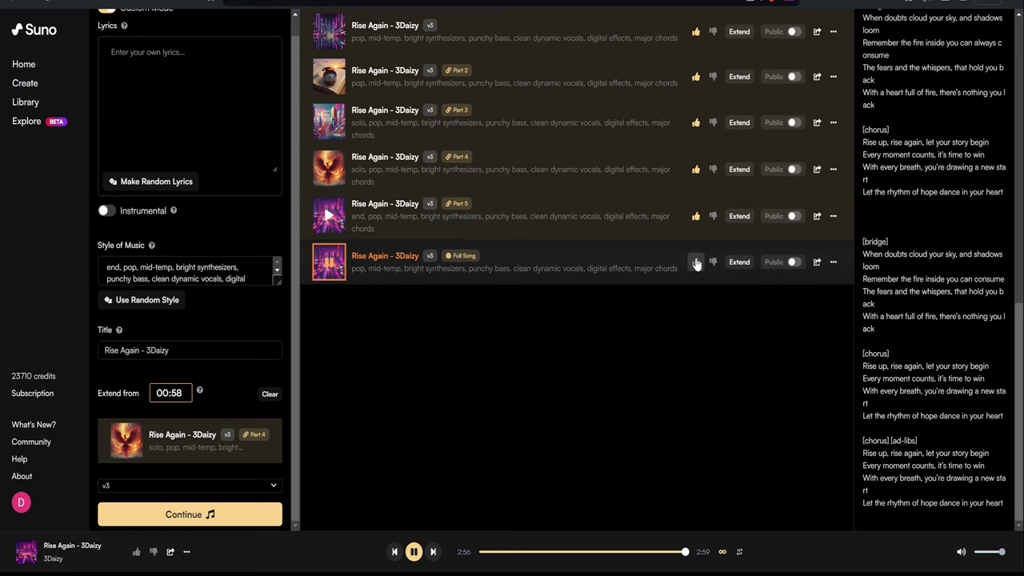
Download the Full Song of 'Rise Again - 3Daizy' as audio
left_click(833, 262)
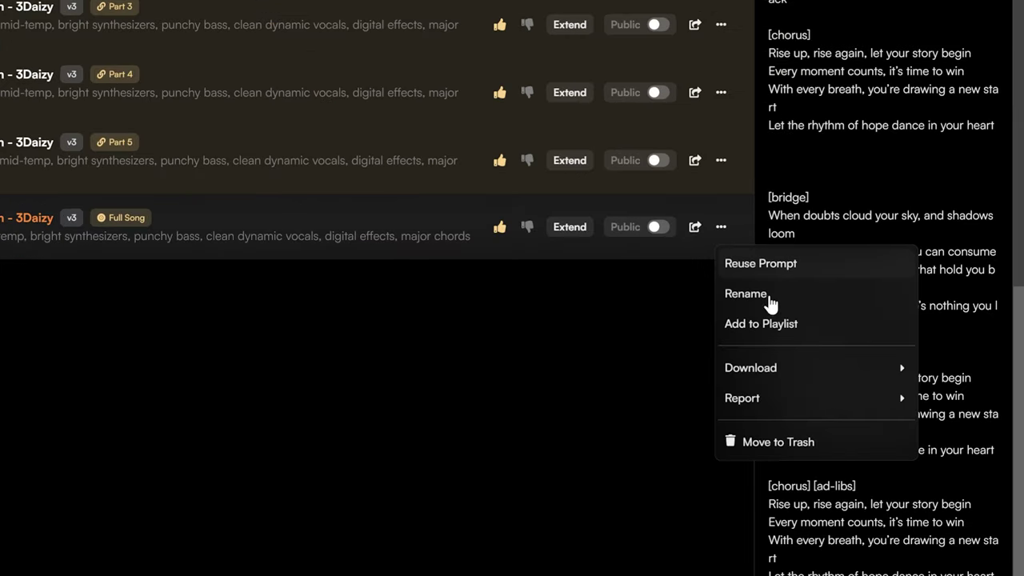
mouse_move(768, 367)
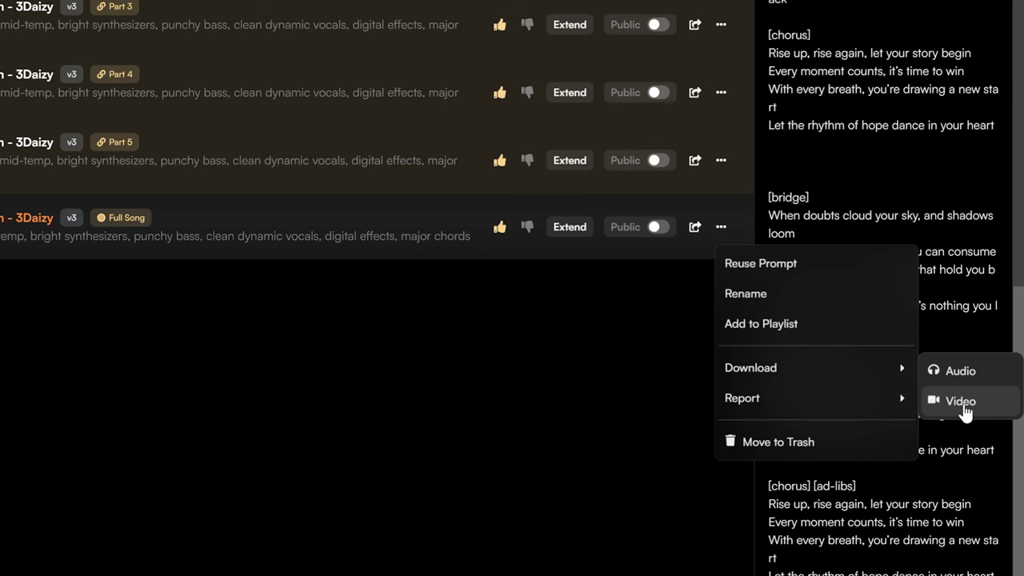
left_click(952, 377)
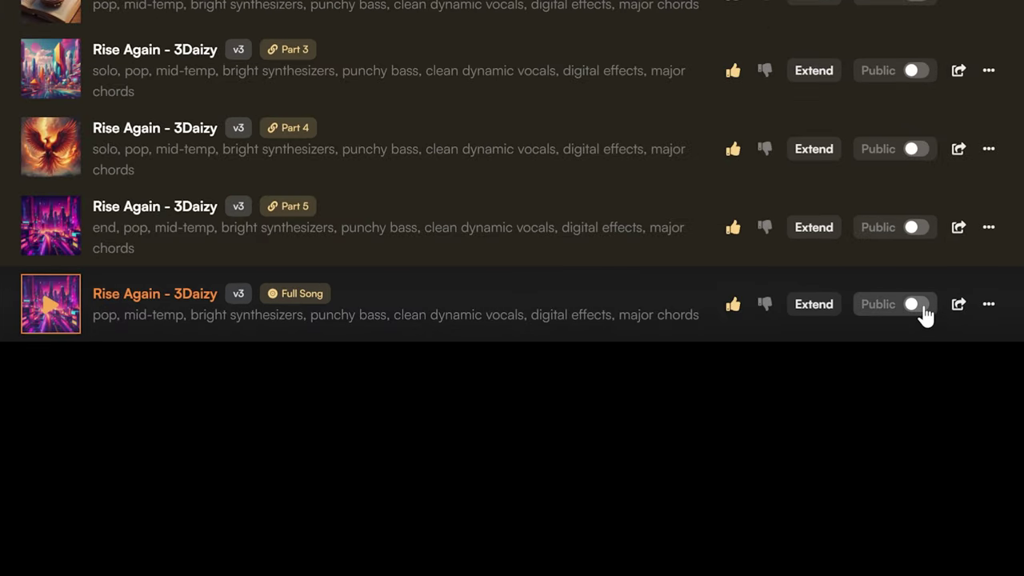
Switch the 'Rise Again - 3Daizy' Full Song to Public
left_click(920, 307)
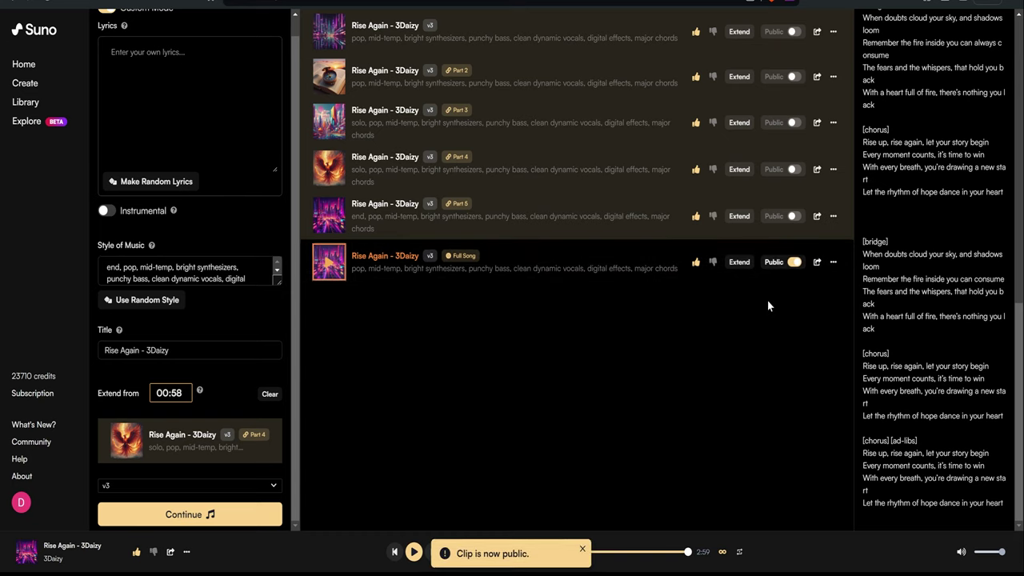
Copy the Full Song's share link to the clipboard
left_click(817, 262)
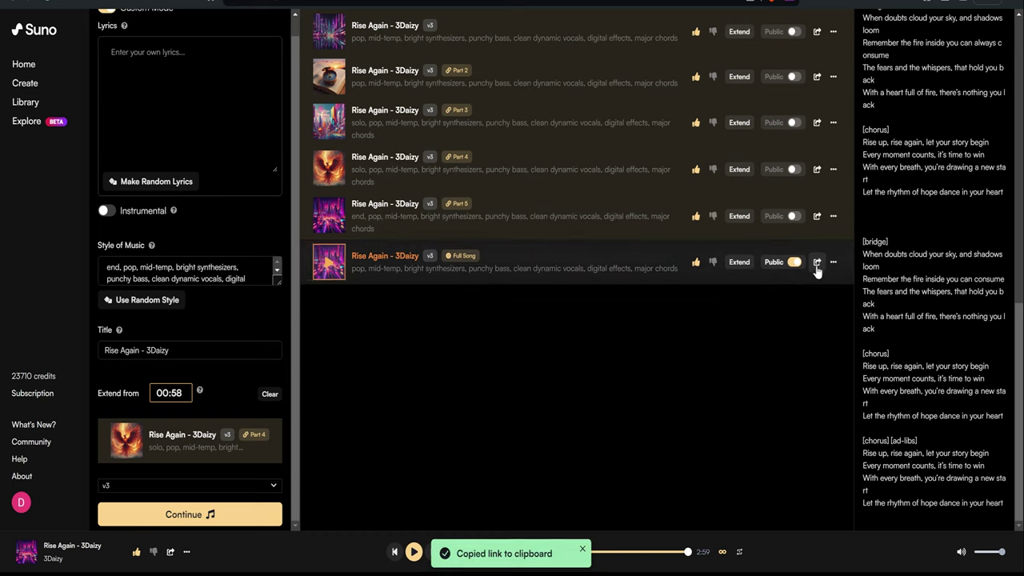